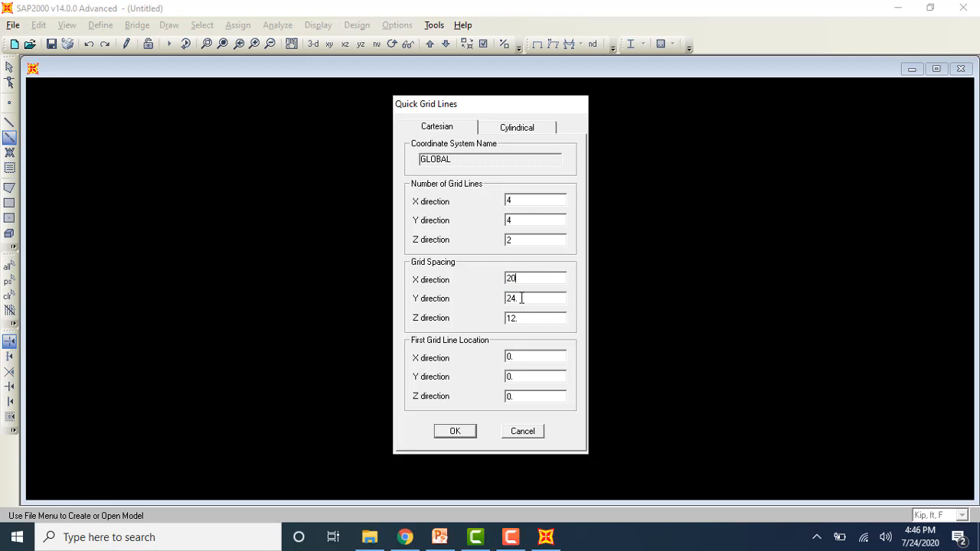
# Step: Set the Y-direction grid spacing to 20 ft for the new Cartesian grid
pyautogui.doubleClick(521, 298)
pyautogui.write('20')
pyautogui.doubleClick(520, 317)
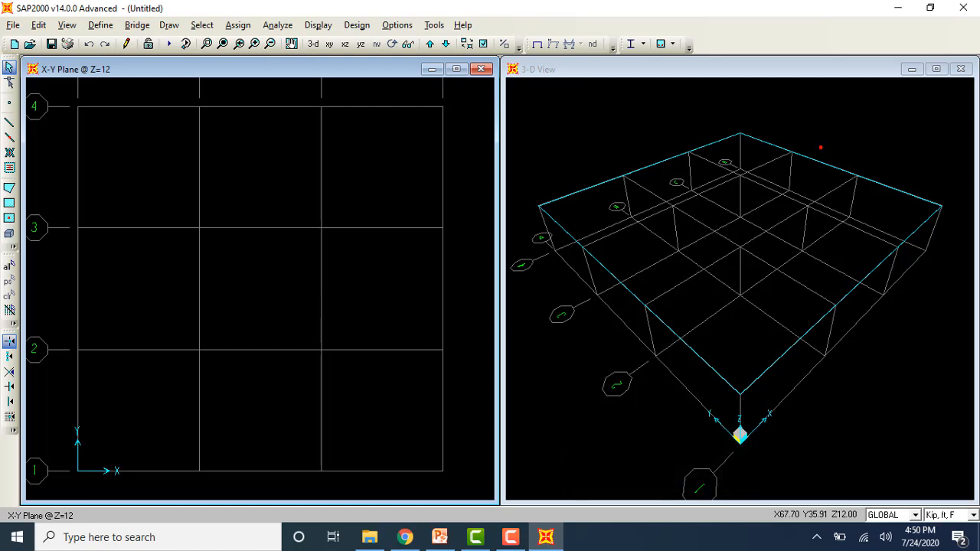
# Step: Switch the model's working units to Kip, in, F
pyautogui.click(972, 515)
pyautogui.scroll(-1, 973, 447)
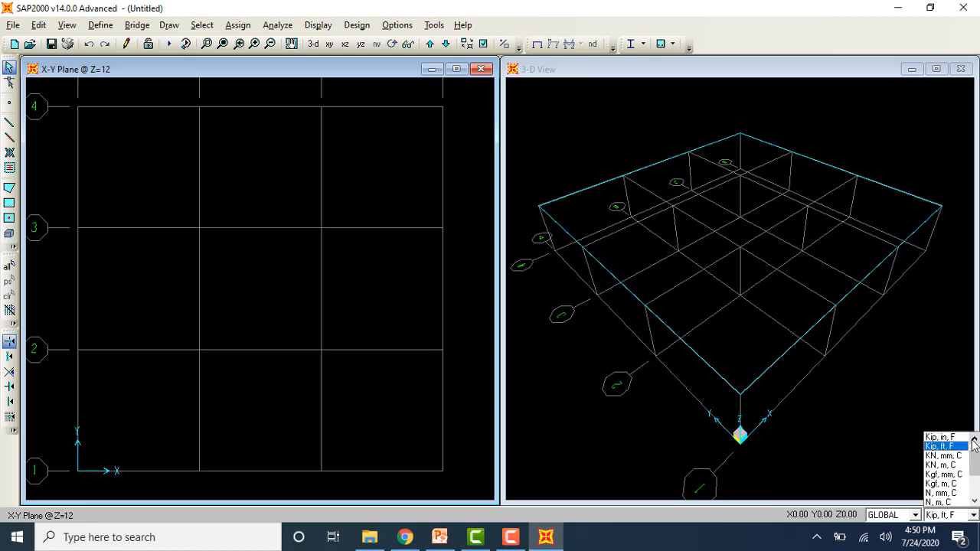
pyautogui.click(940, 437)
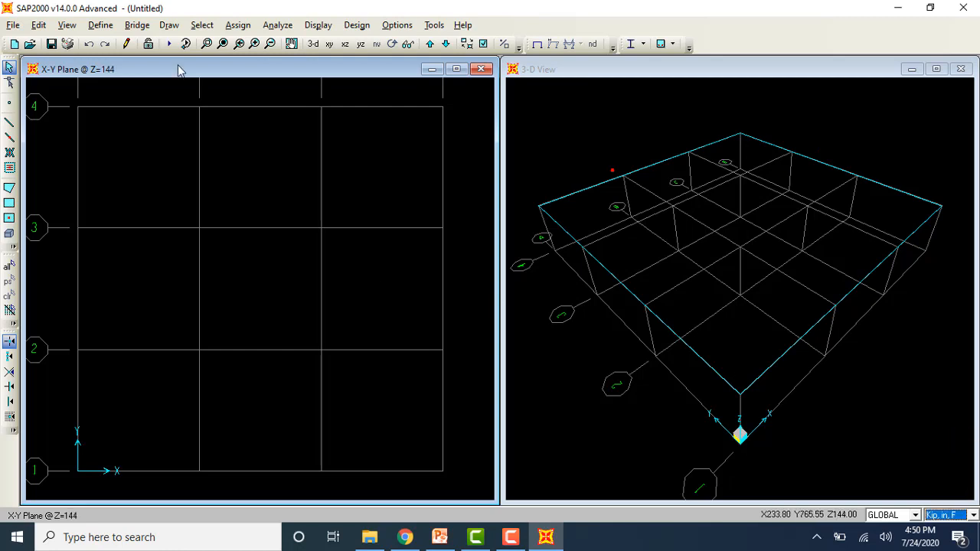
# Step: Define a rectangular concrete frame section named Beam with a depth of 24 in and a width of 12 in
pyautogui.click(111, 25)
pyautogui.moveTo(168, 63)
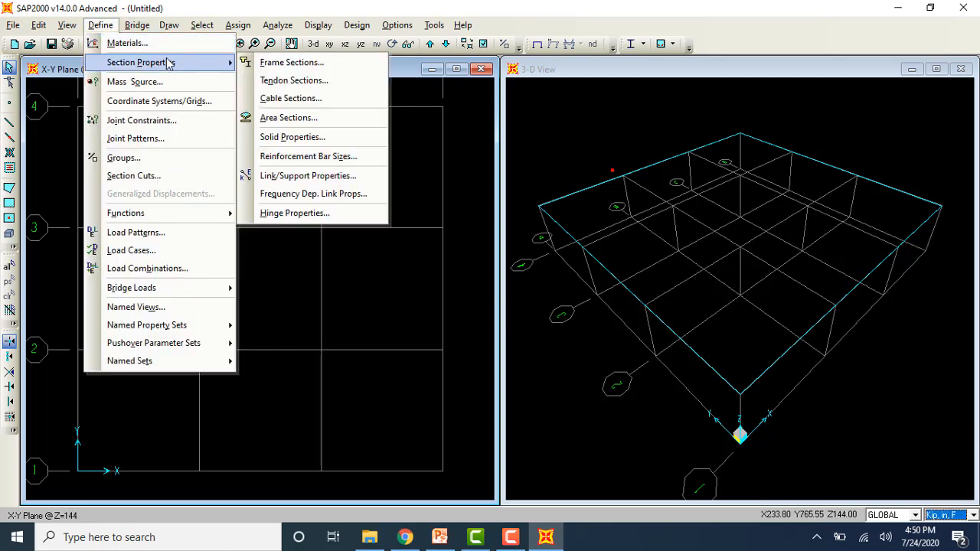
pyautogui.click(268, 62)
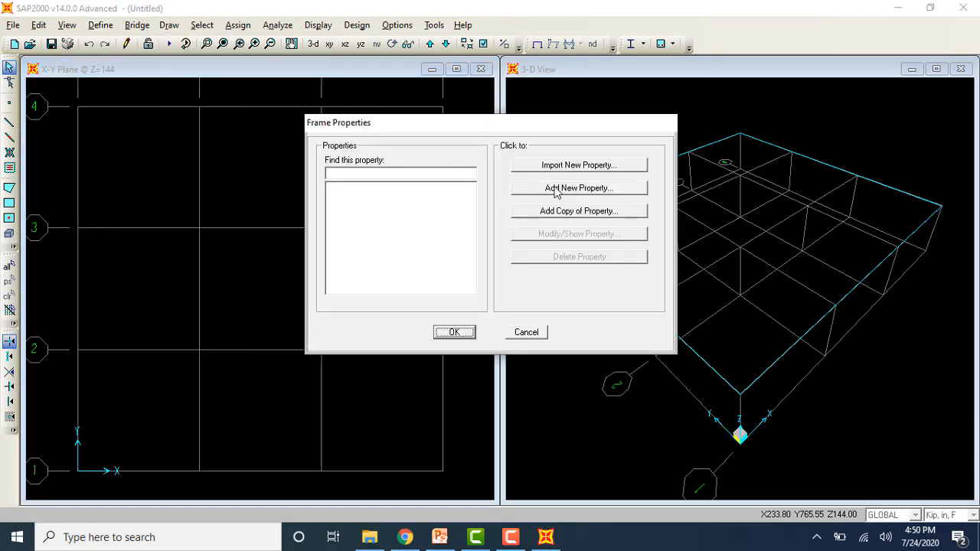
pyautogui.click(555, 189)
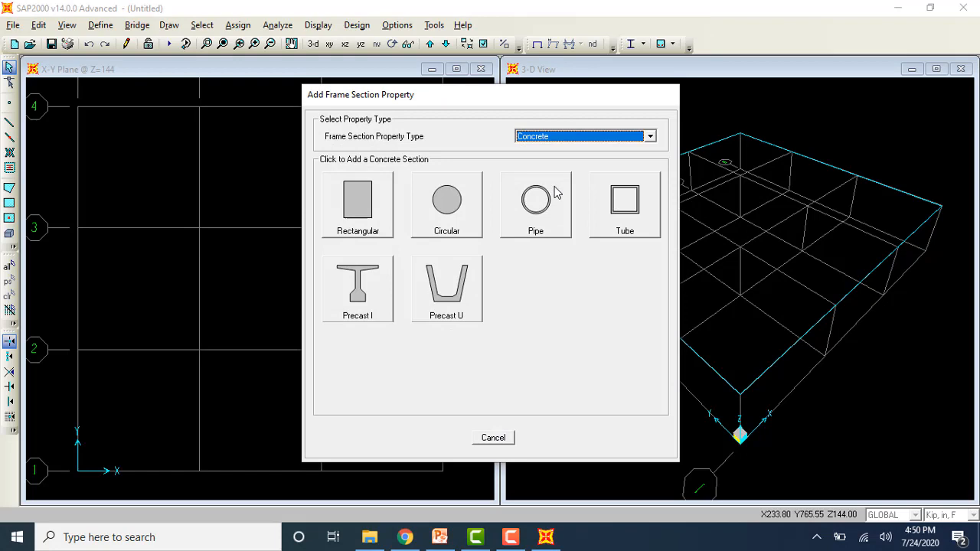
pyautogui.click(373, 205)
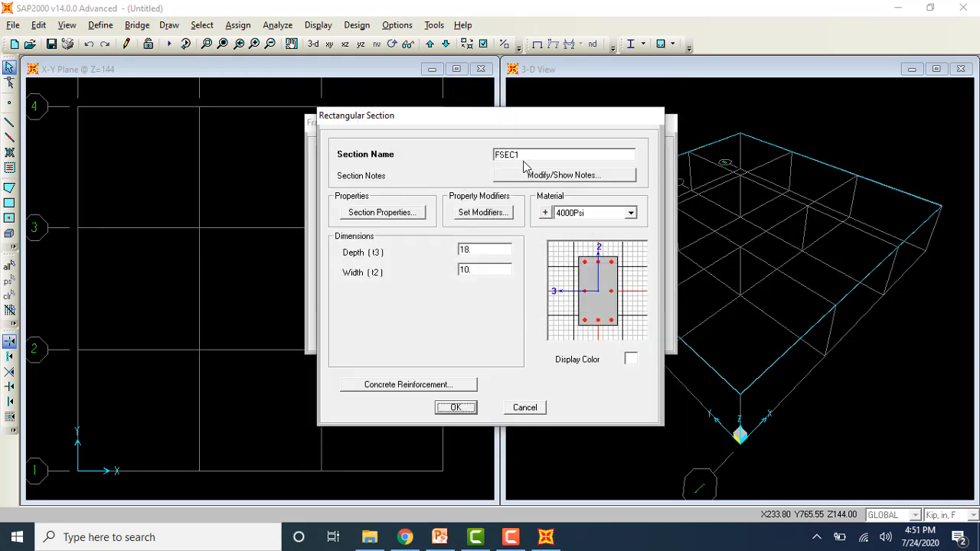
pyautogui.click(526, 156)
pyautogui.press('BackSpace')
pyautogui.press('BackSpace')
pyautogui.press('BackSpace')
pyautogui.press('BackSpace')
pyautogui.write('Beam')
pyautogui.press('Tab')
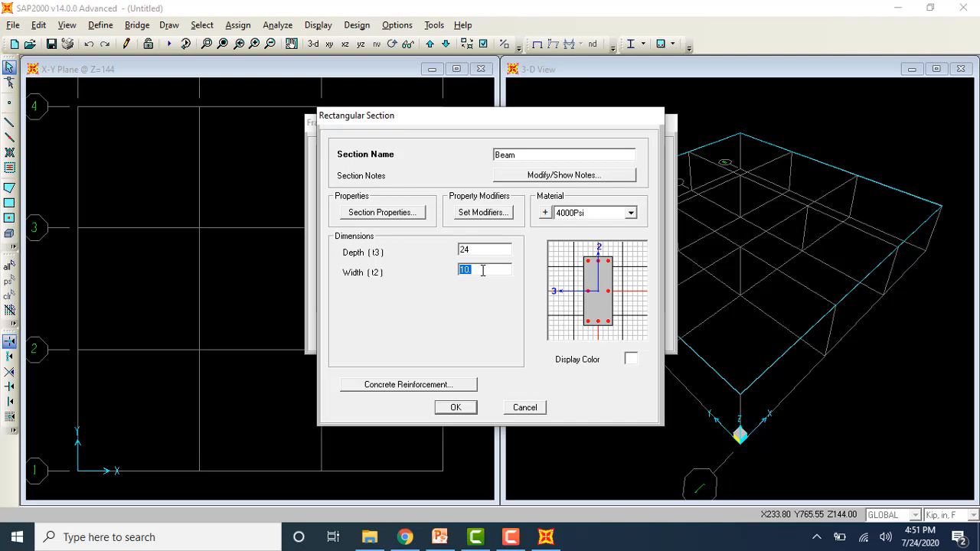
pyautogui.write('12')
# Step: Set the Beam section's concrete reinforcement design type to Beam (M3 Design Only) and save the section
pyautogui.click(460, 384)
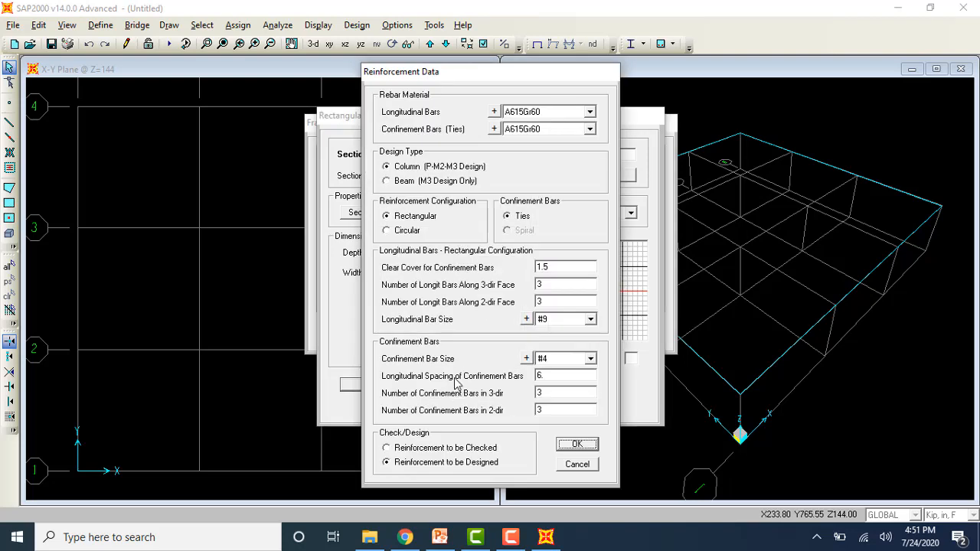
pyautogui.click(406, 184)
pyautogui.click(465, 351)
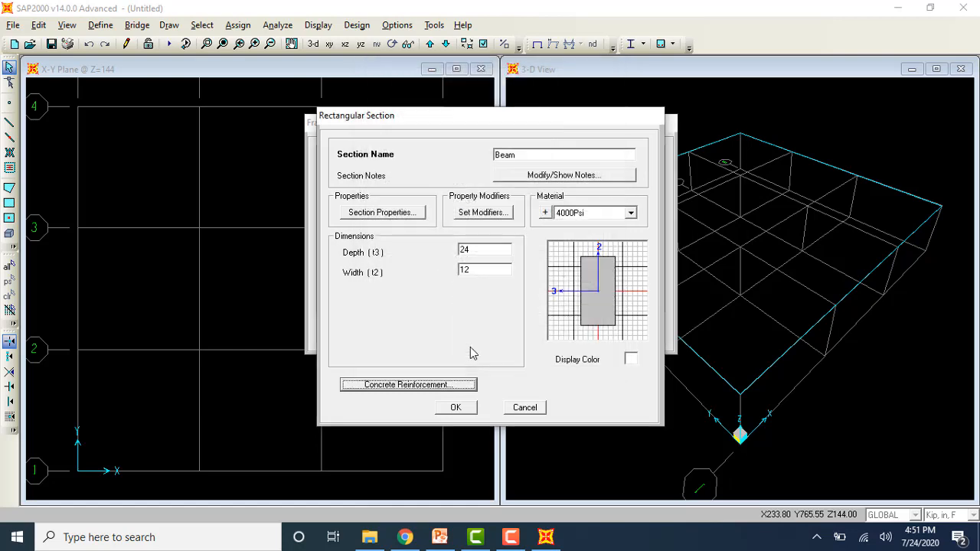
pyautogui.click(456, 407)
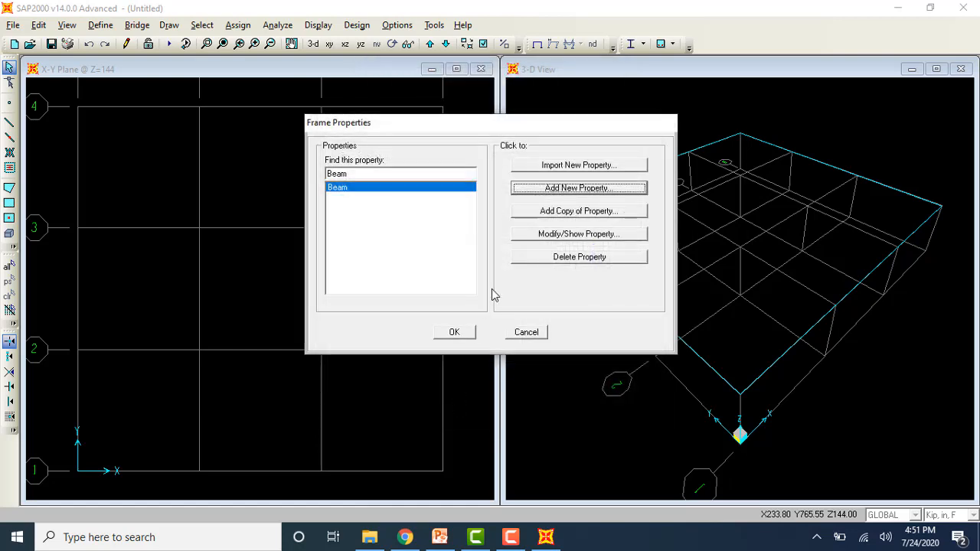
# Step: Define a circular concrete frame section named Column with a diameter of 20 in
pyautogui.click(570, 193)
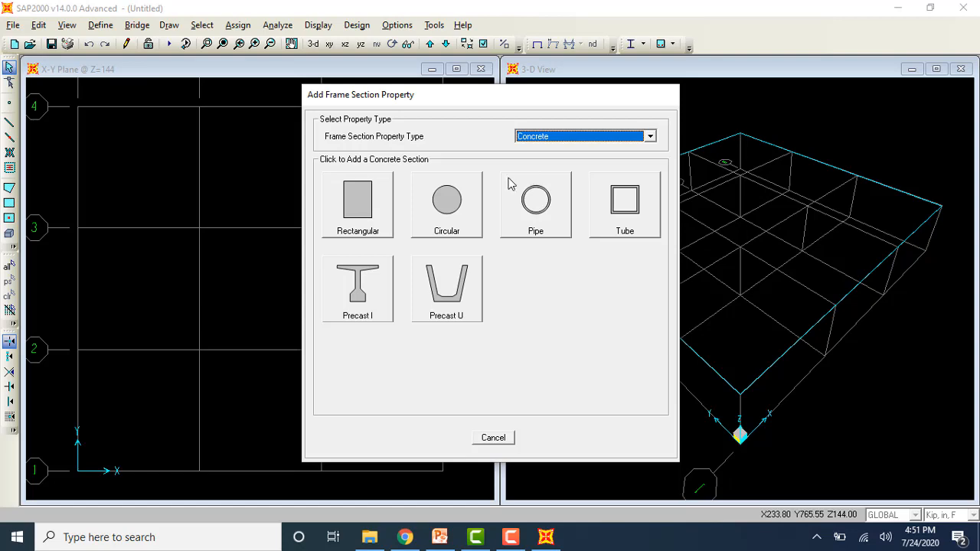
pyautogui.click(476, 197)
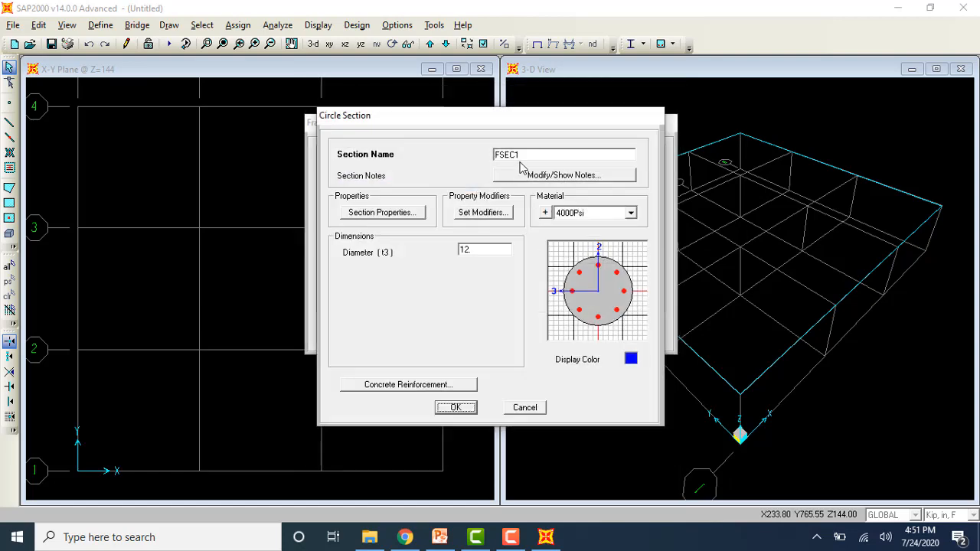
pyautogui.doubleClick(525, 158)
pyautogui.press('BackSpace')
pyautogui.write('Column')
pyautogui.doubleClick(477, 249)
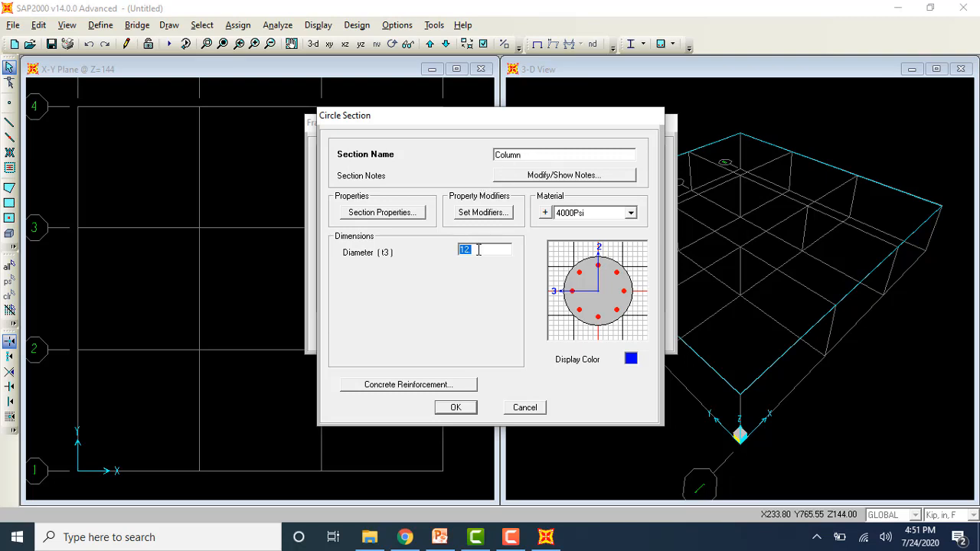
pyautogui.click(456, 407)
pyautogui.click(459, 332)
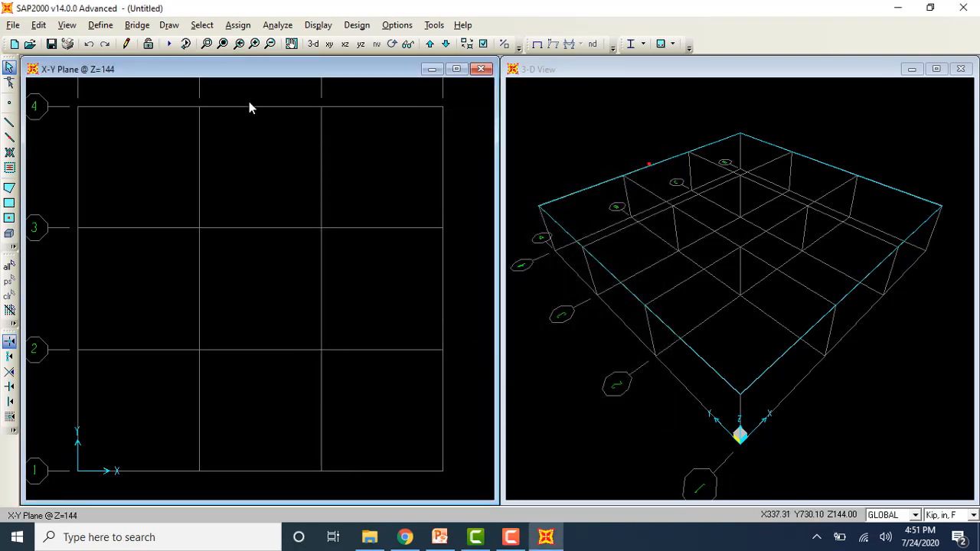
# Step: Define a shell area section named Slab with a thickness of 6 in
pyautogui.click(102, 26)
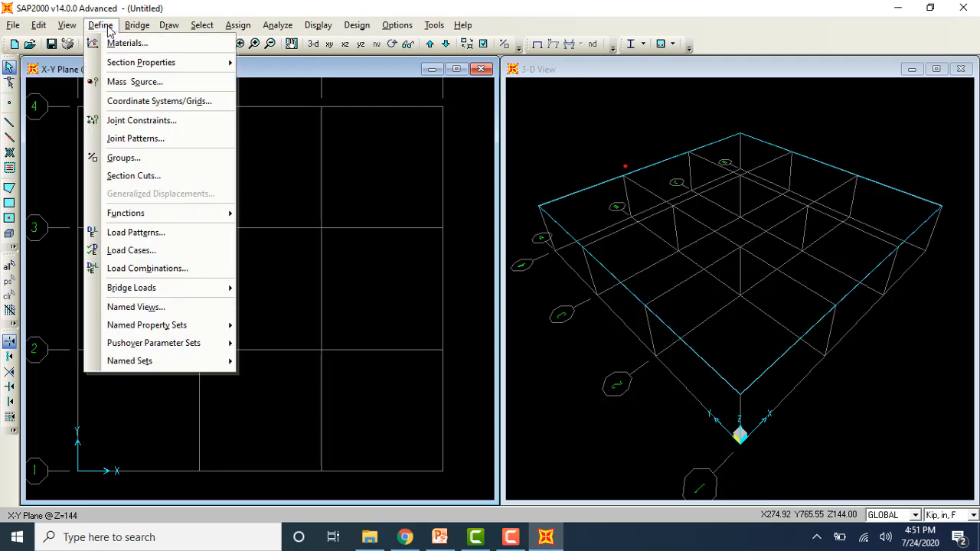
pyautogui.moveTo(148, 63)
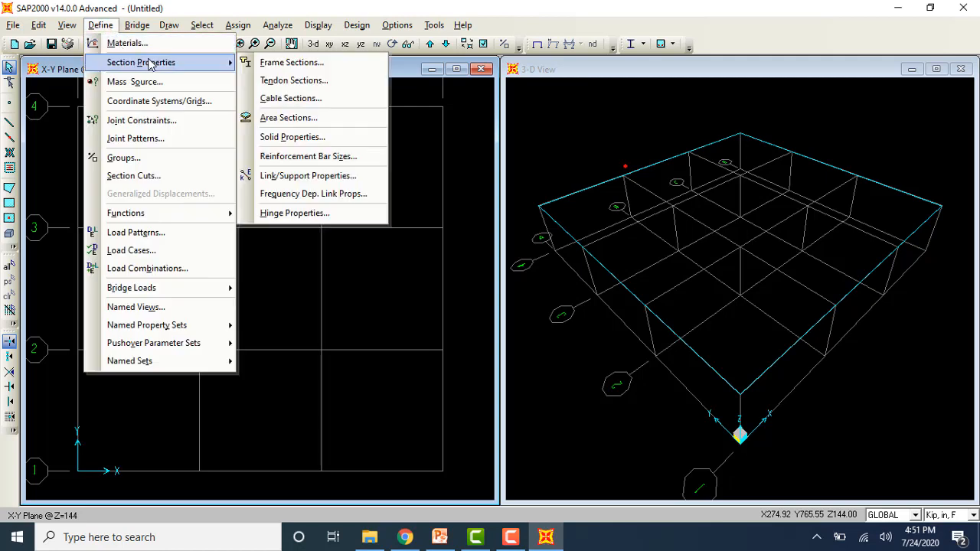
pyautogui.click(291, 116)
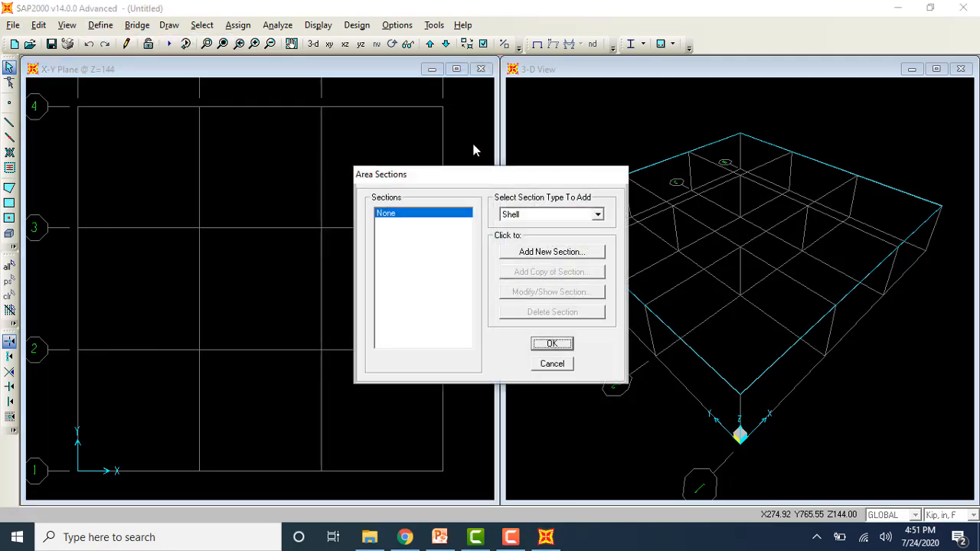
pyautogui.click(557, 253)
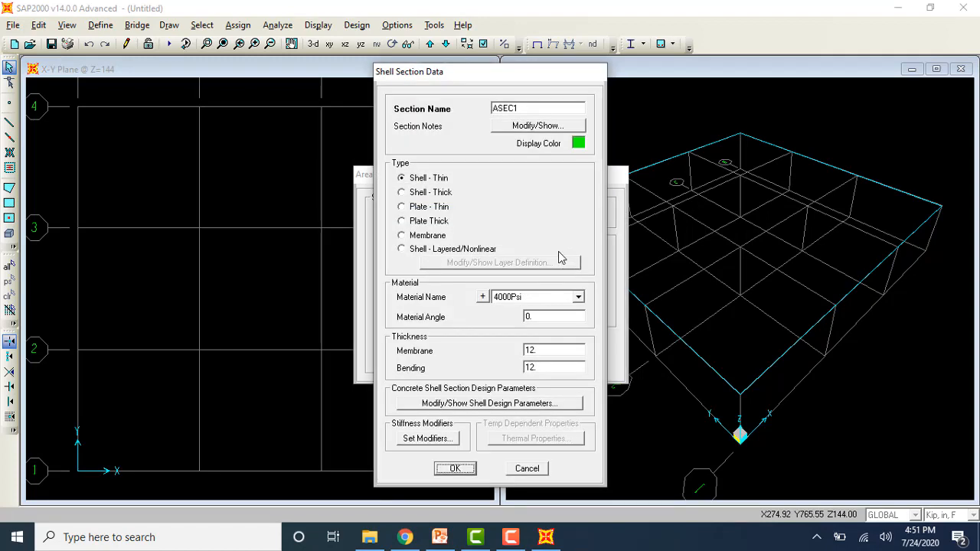
pyautogui.doubleClick(524, 108)
pyautogui.write('Slab')
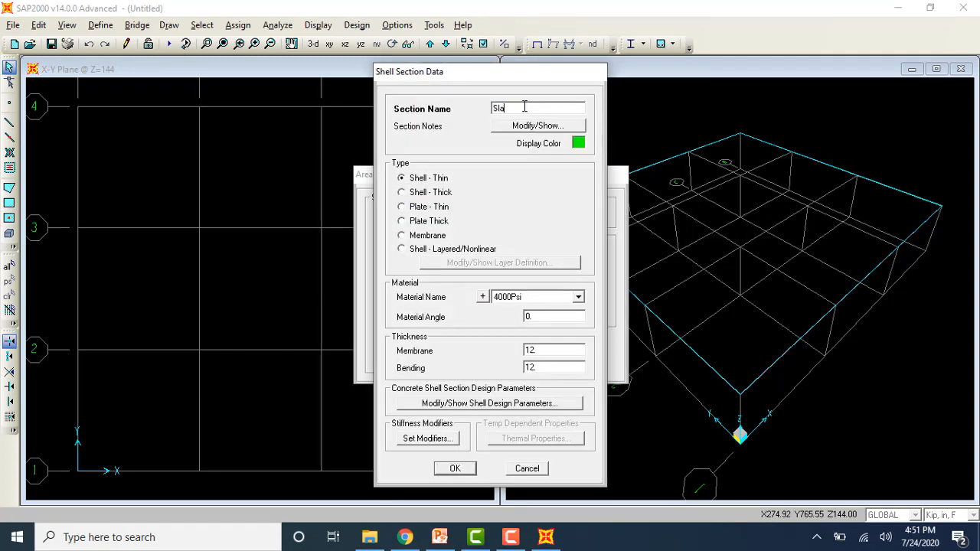
pyautogui.doubleClick(538, 347)
pyautogui.doubleClick(547, 367)
pyautogui.write('6')
pyautogui.click(455, 468)
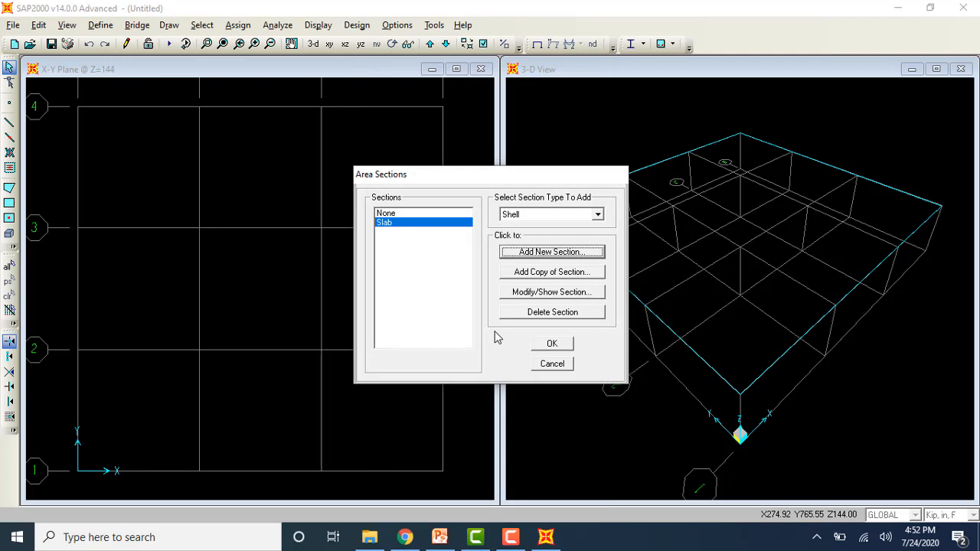
pyautogui.click(551, 342)
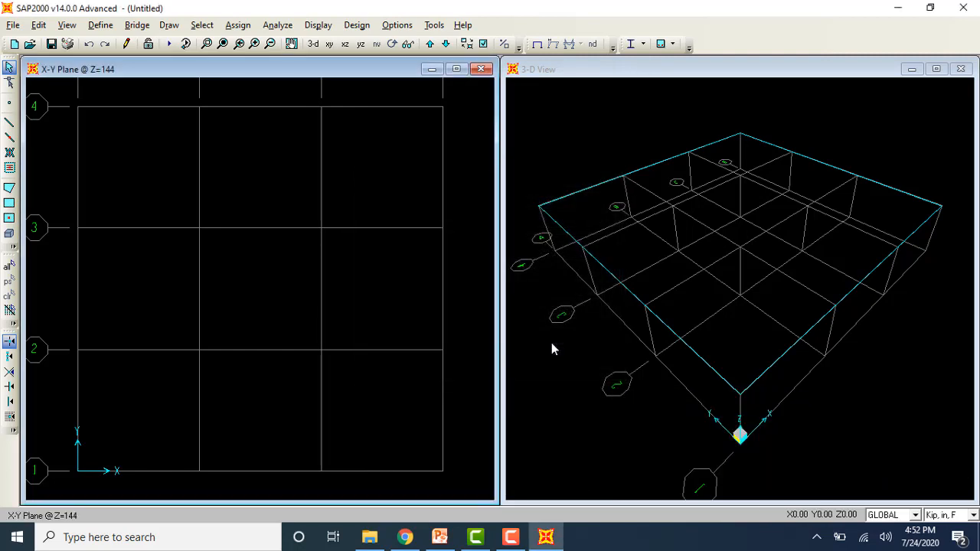
pyautogui.click(109, 27)
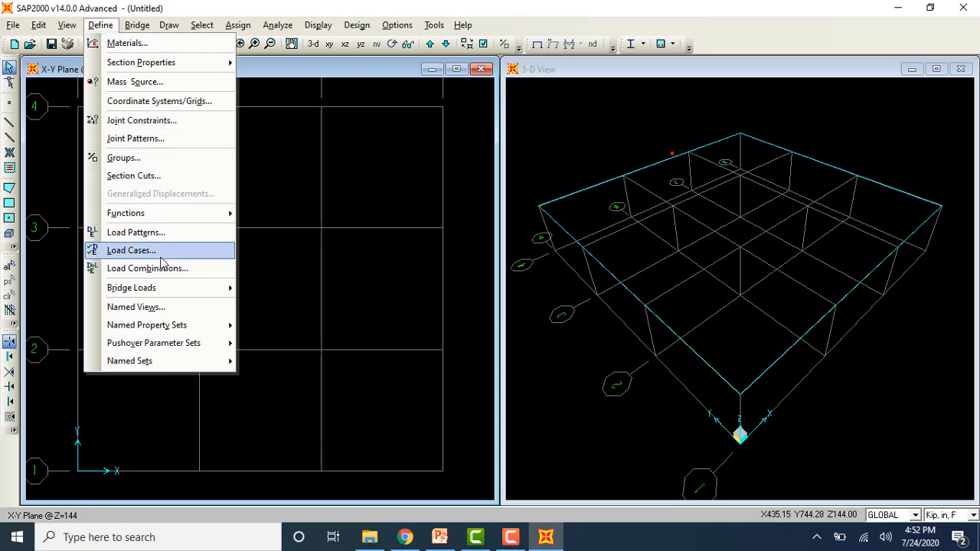
pyautogui.click(266, 218)
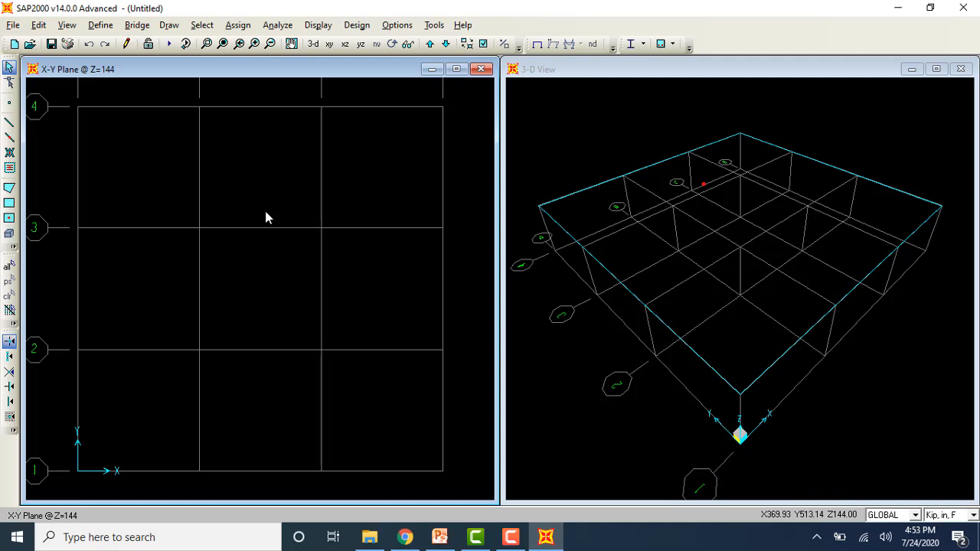
# Step: Draw Beam frame members on all grid segments from line 1 to line 3 in the X-Y plane at Z=144
pyautogui.click(10, 137)
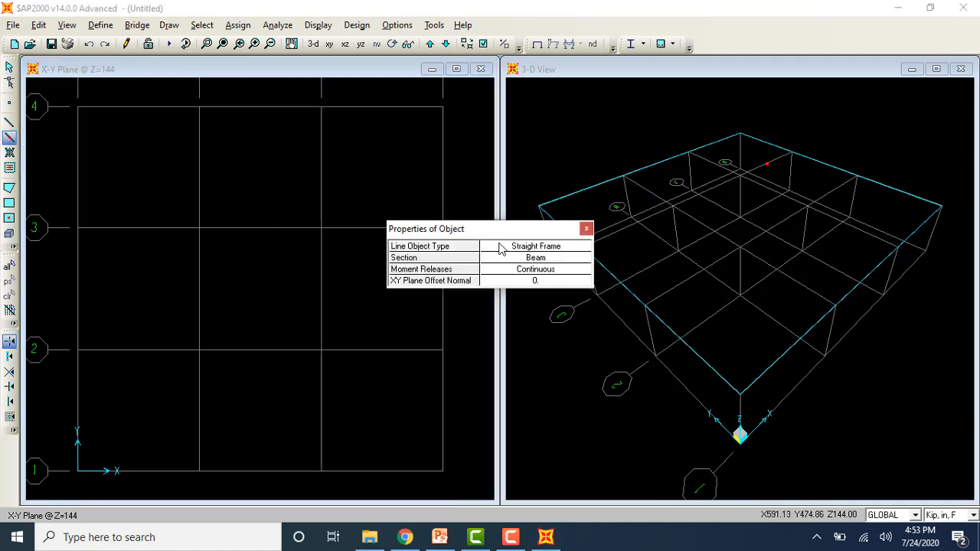
pyautogui.moveTo(500, 229); pyautogui.dragTo(562, 125)
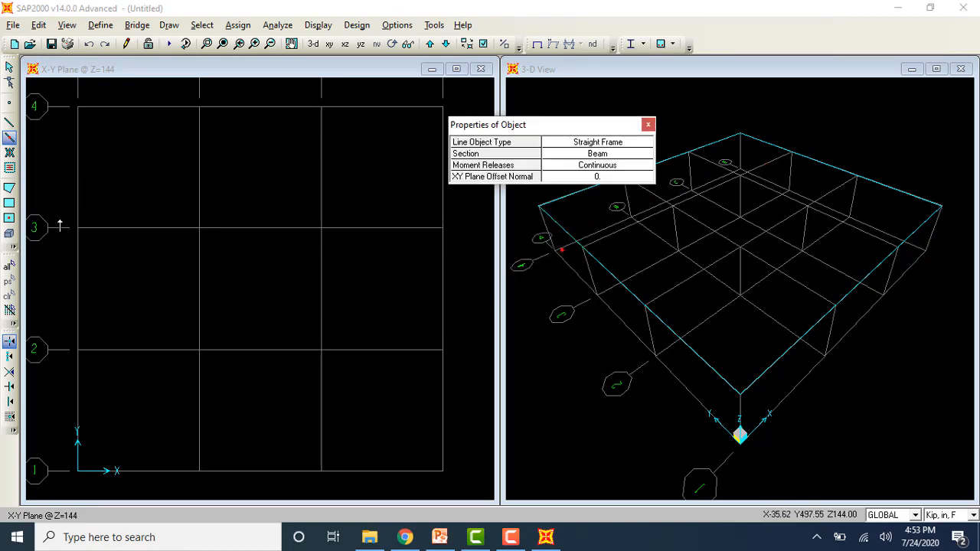
pyautogui.moveTo(60, 216); pyautogui.dragTo(476, 490)
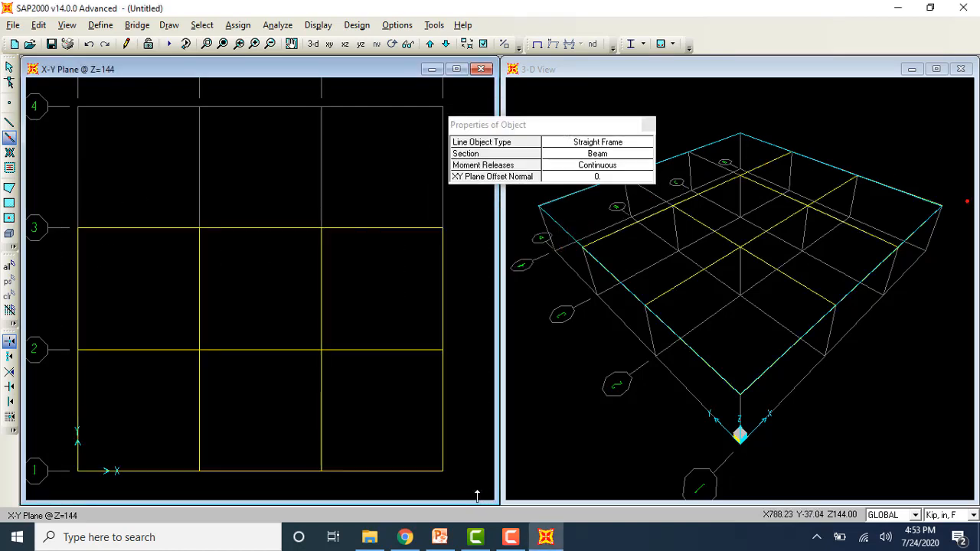
# Step: Add Beam members between grid lines 3 and 4 on lines A, B and C, and along line 4 from A to C
pyautogui.click(324, 200)
pyautogui.click(202, 200)
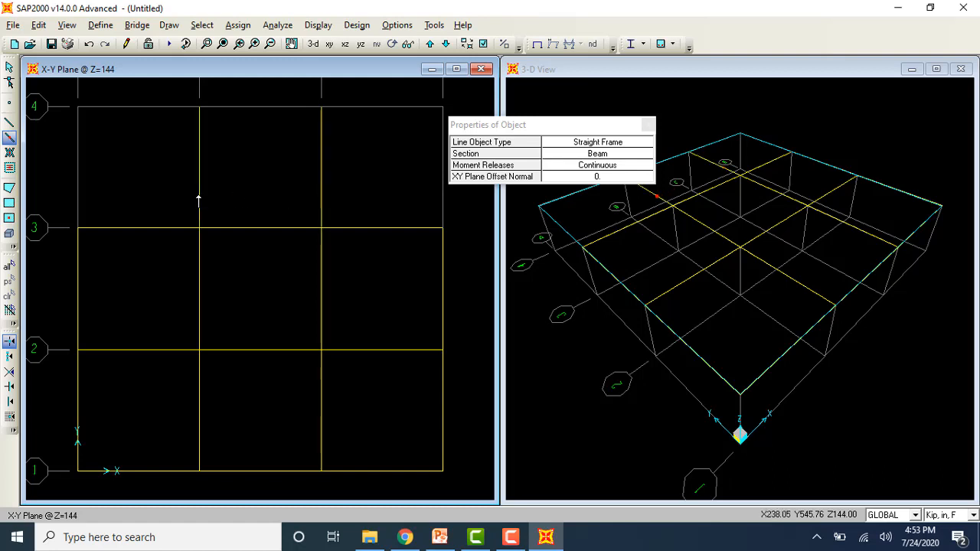
pyautogui.click(79, 196)
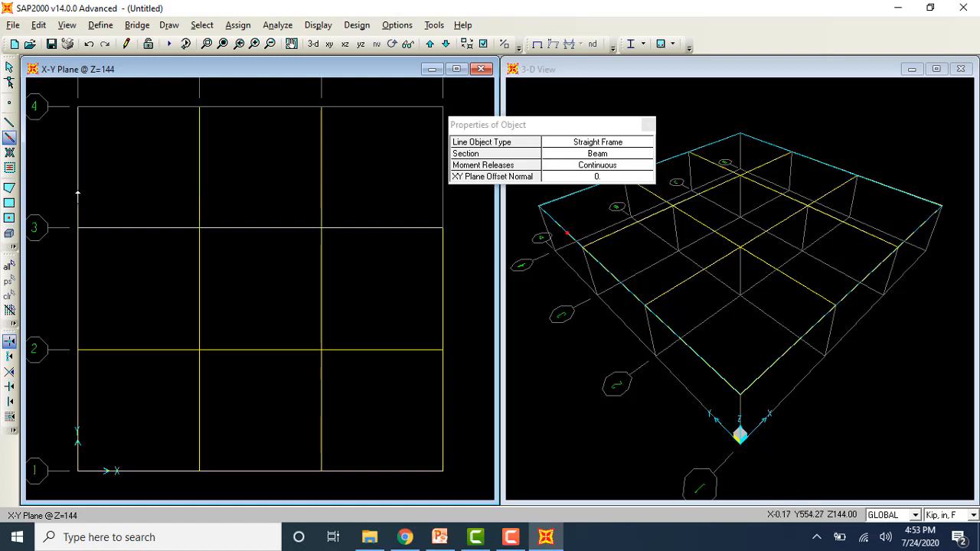
pyautogui.click(125, 111)
pyautogui.click(229, 111)
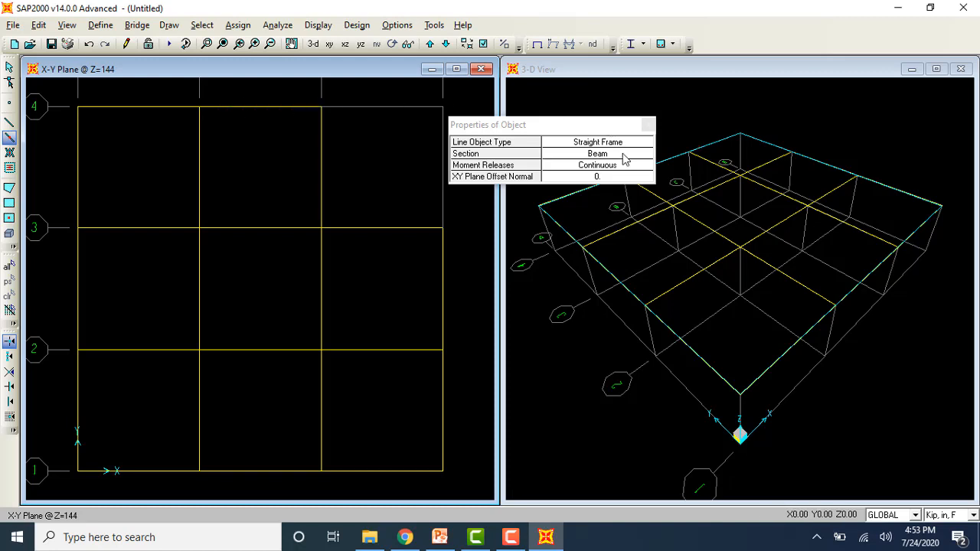
# Step: Draw frame members with the Column section at grid lines A, B and C in the X-Z plane at Y=720
pyautogui.click(345, 43)
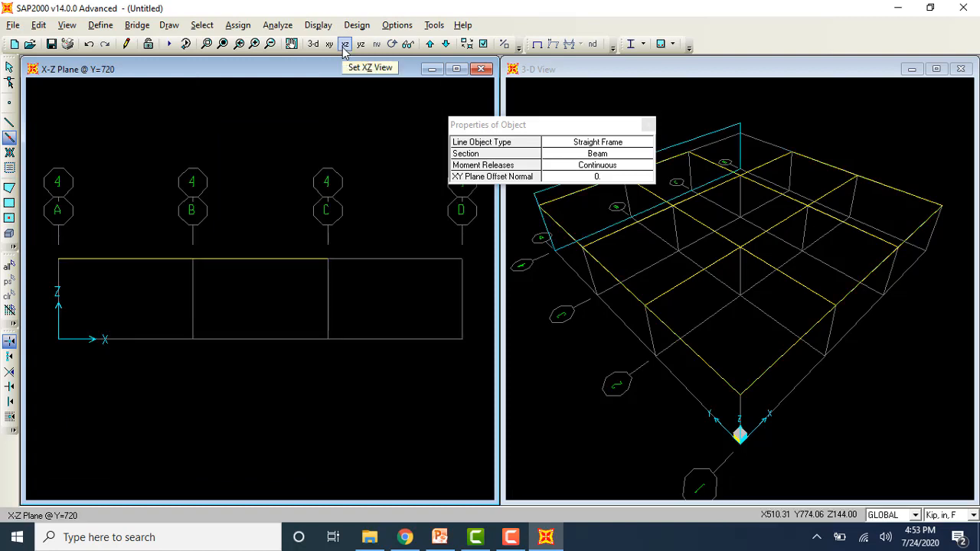
pyautogui.click(597, 153)
pyautogui.click(645, 155)
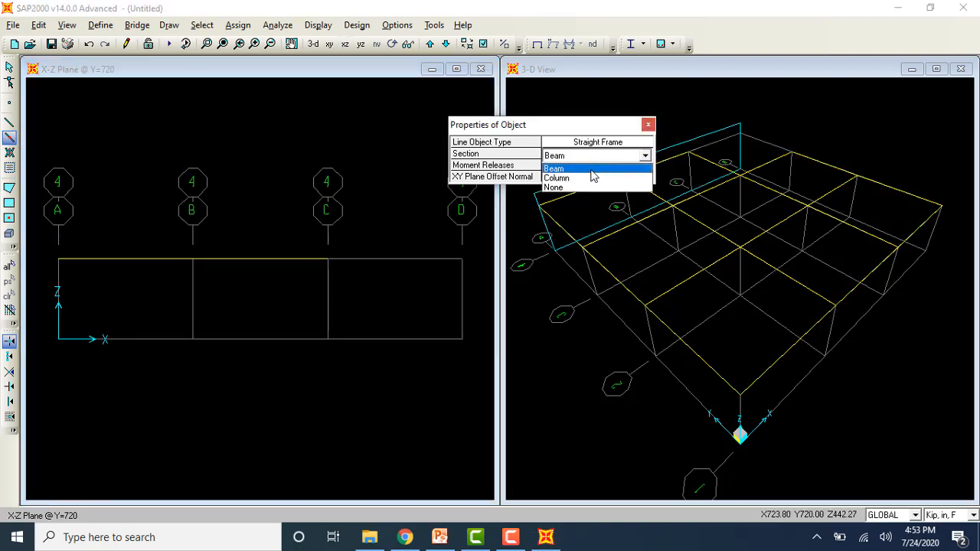
pyautogui.click(587, 177)
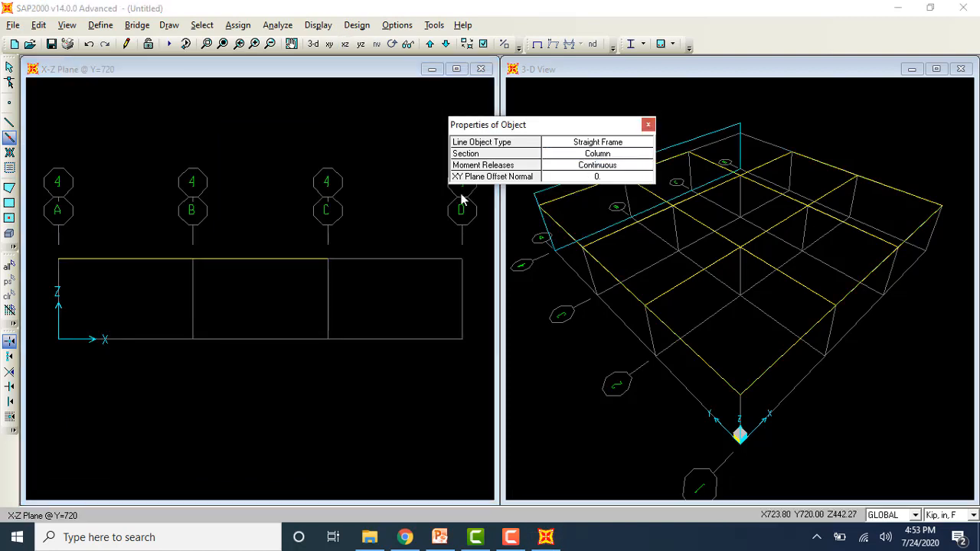
pyautogui.click(56, 287)
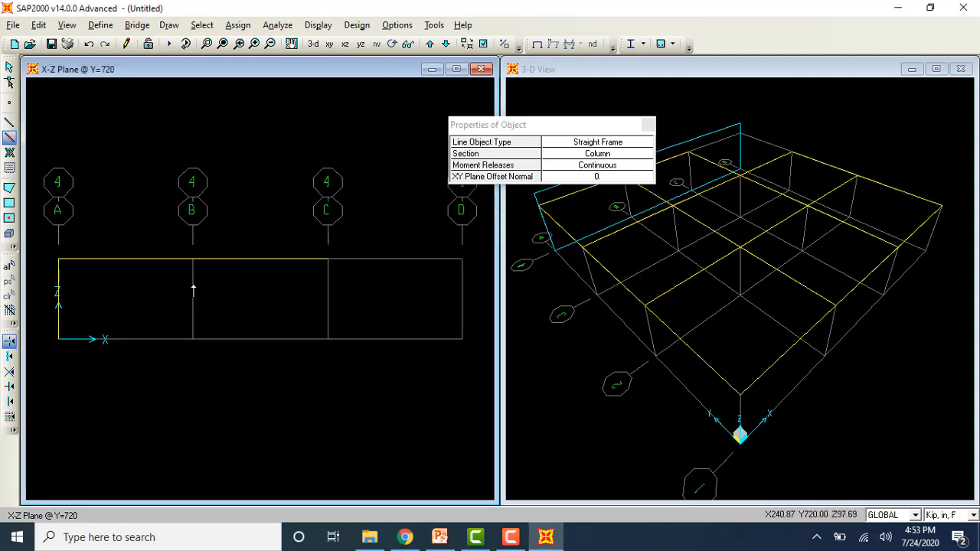
pyautogui.click(193, 289)
pyautogui.click(329, 296)
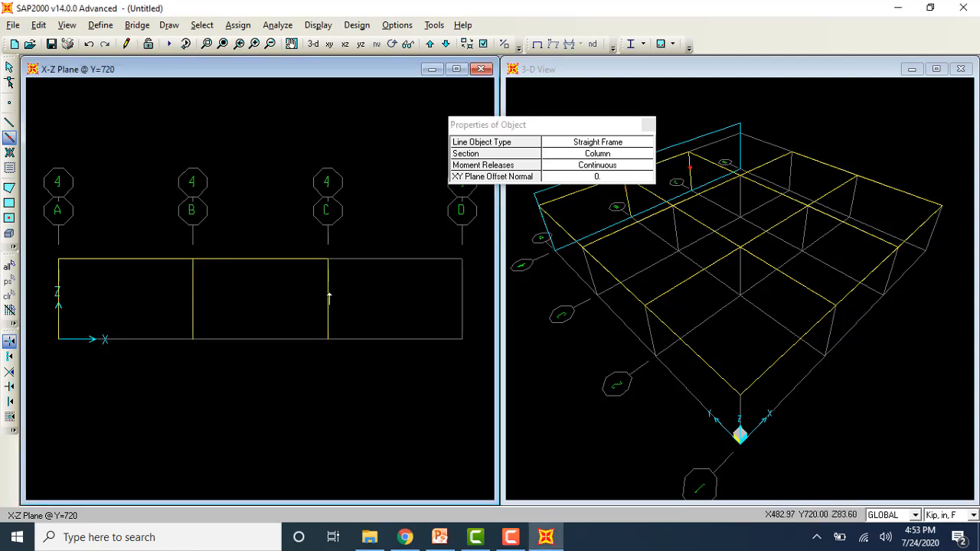
# Step: Draw Column frame members at grid lines A, B, C and D in the X-Z plane at Y=0
pyautogui.click(429, 43)
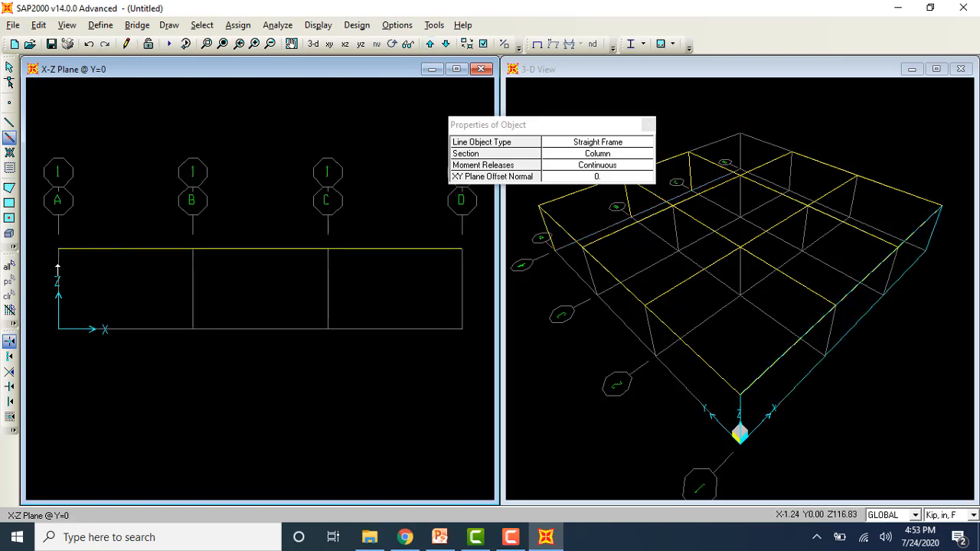
pyautogui.click(192, 280)
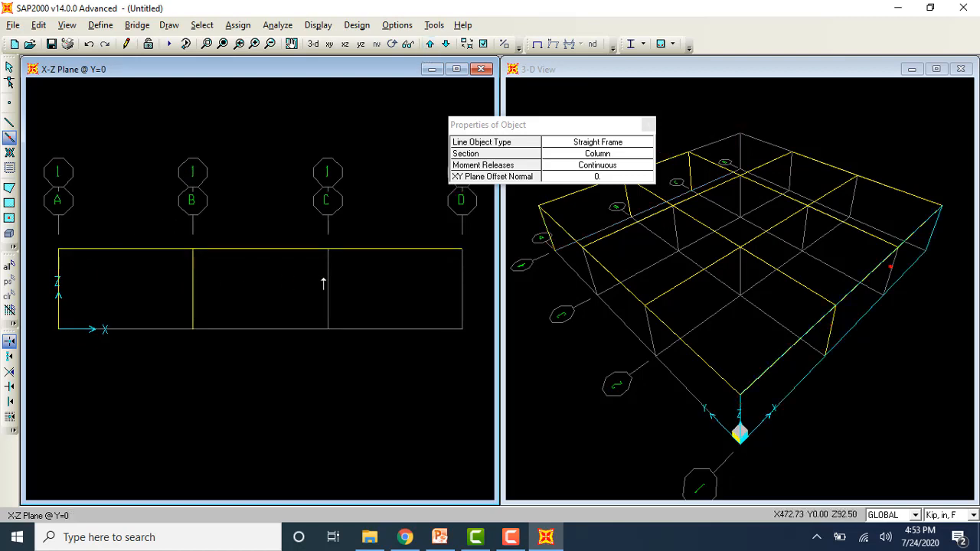
pyautogui.click(324, 283)
pyautogui.click(461, 288)
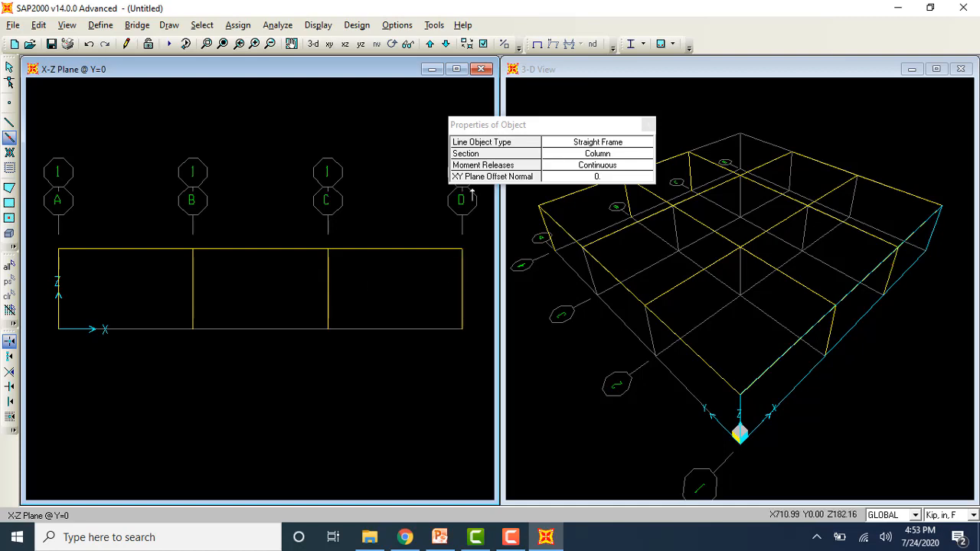
# Step: Draw Column frame members at grid lines A, B, C and D in the X-Z plane at Y=240
pyautogui.click(429, 43)
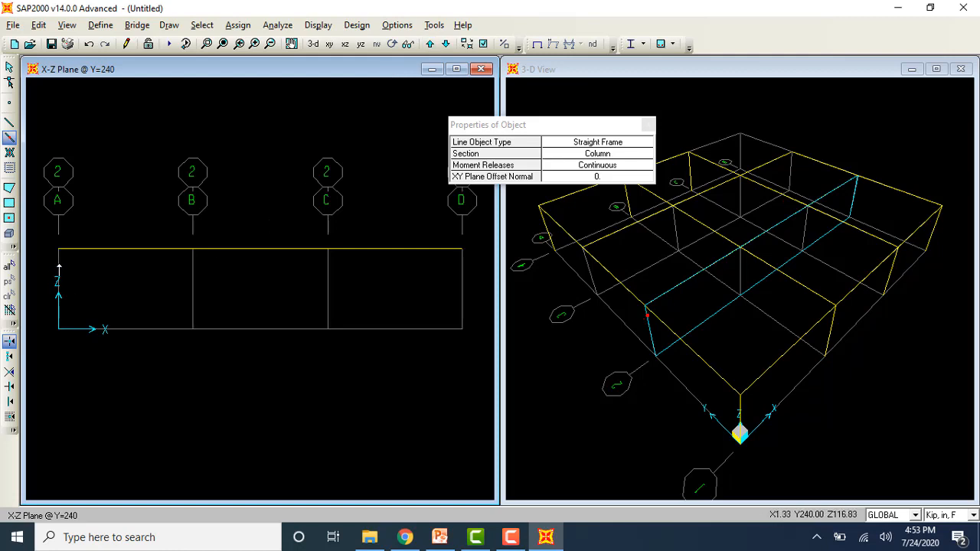
pyautogui.click(59, 265)
pyautogui.click(192, 274)
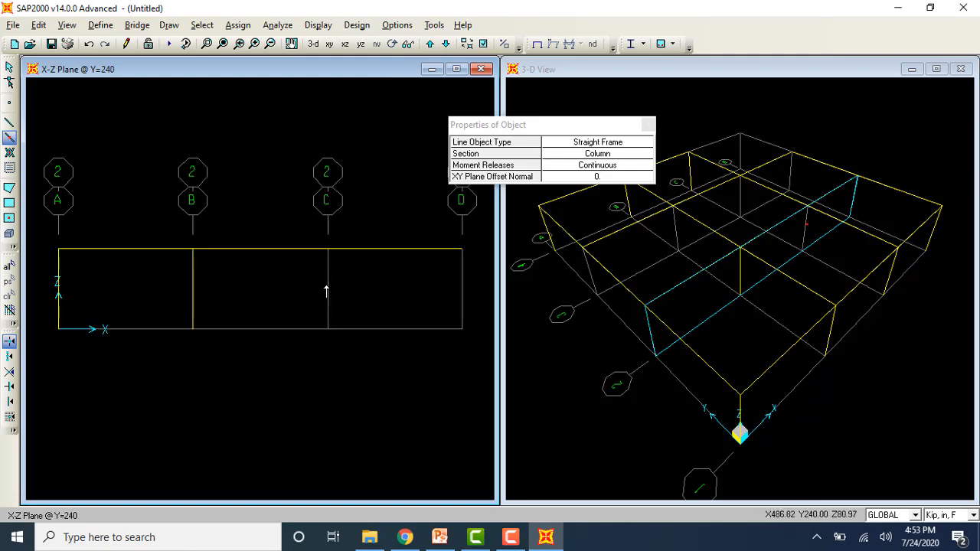
pyautogui.click(326, 289)
pyautogui.click(462, 297)
# Step: Draw Column frame members at grid lines A to D in the X-Z plane at Y=480 and close the object properties
pyautogui.click(429, 44)
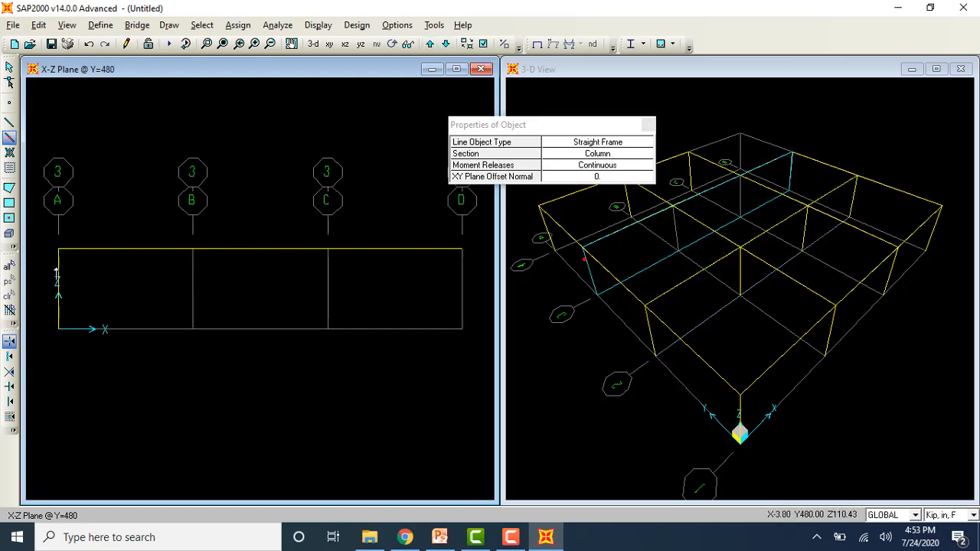
pyautogui.click(193, 283)
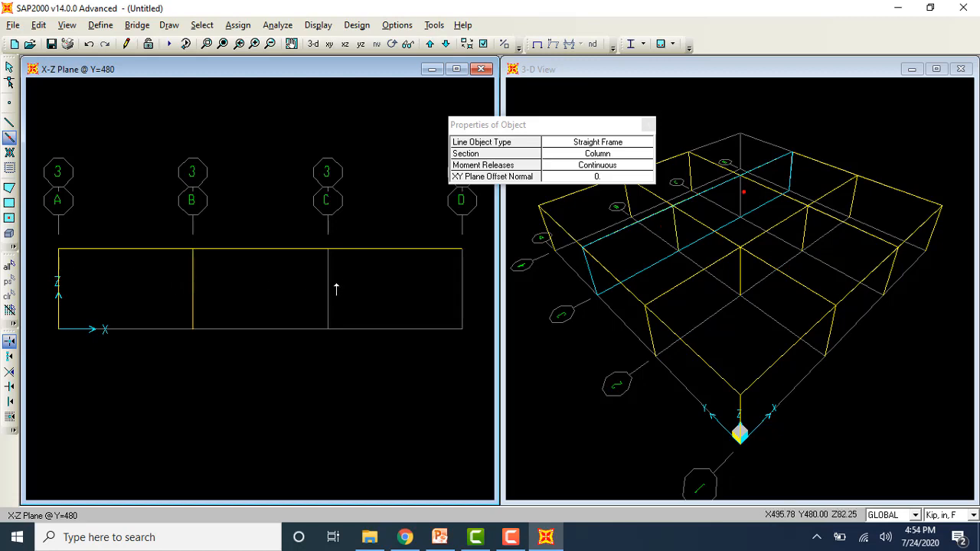
pyautogui.click(328, 289)
pyautogui.click(461, 299)
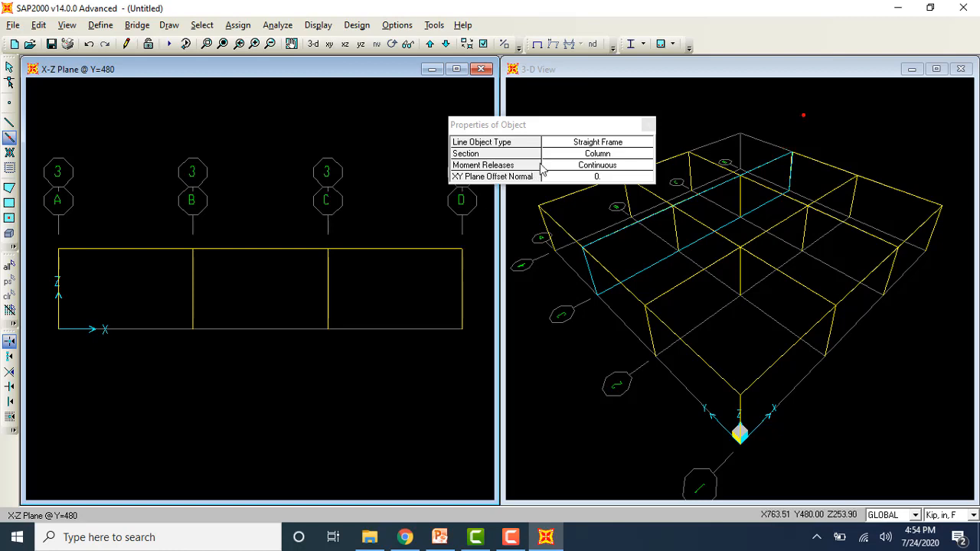
pyautogui.click(649, 124)
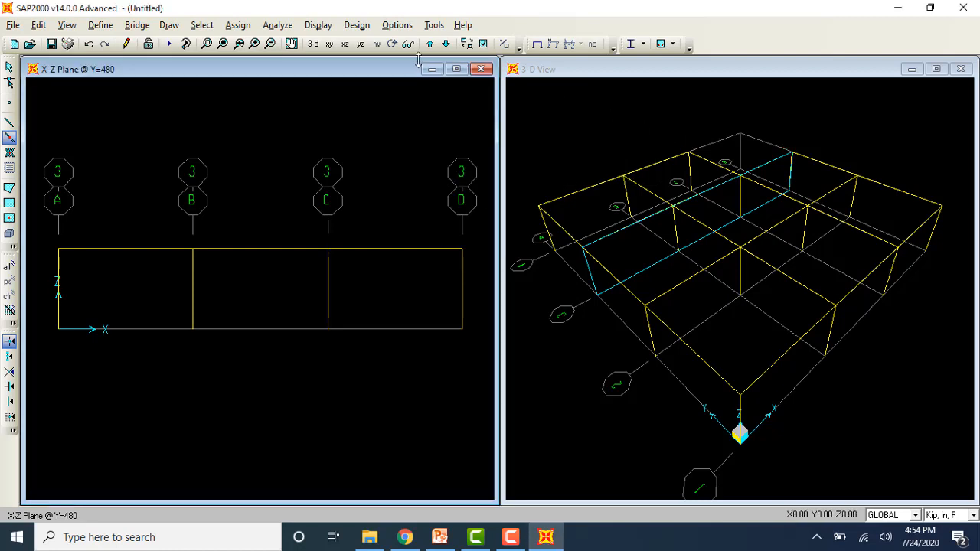
# Step: Add Slab area objects in the X-Y plane at Z=144 to every bay except the one between C-D and 3-4
pyautogui.click(329, 44)
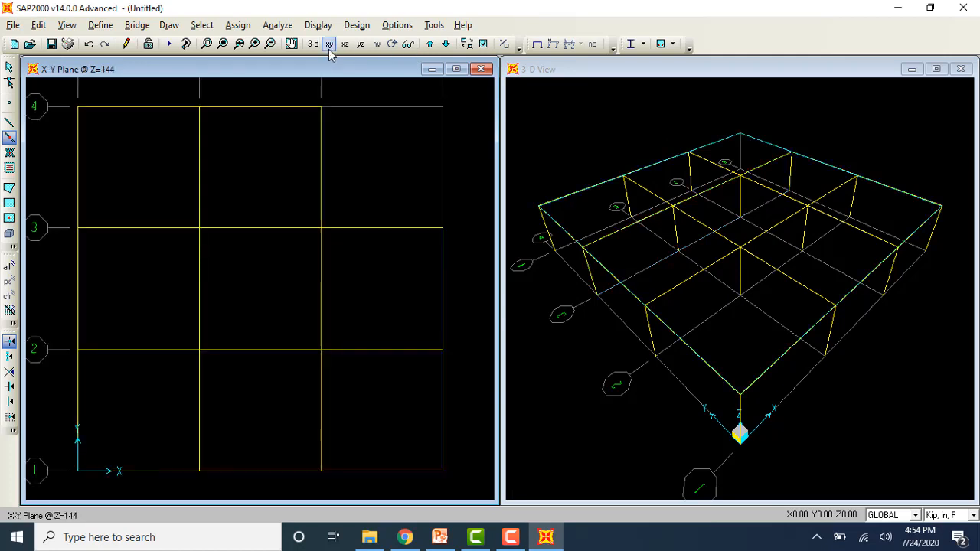
pyautogui.click(9, 218)
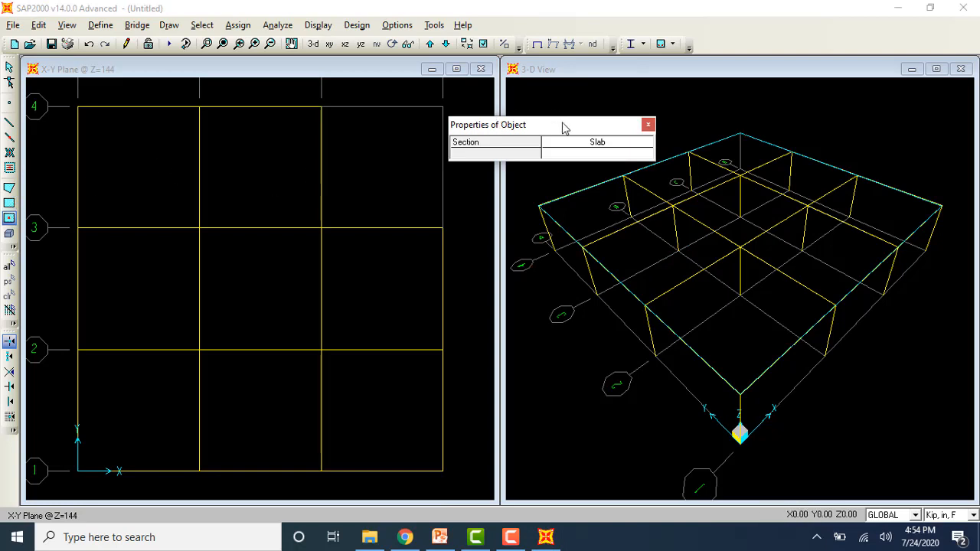
pyautogui.moveTo(562, 126); pyautogui.dragTo(594, 95)
pyautogui.click(172, 173)
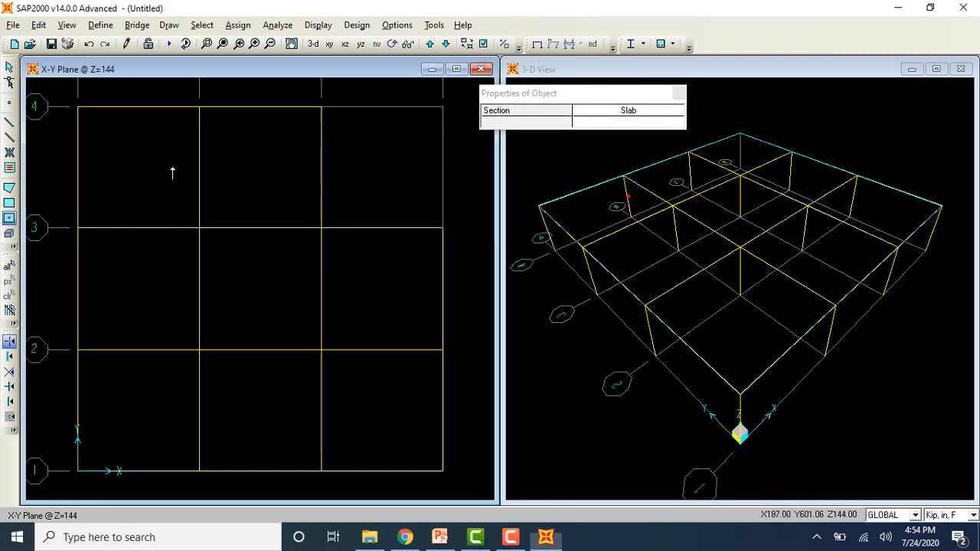
pyautogui.click(172, 174)
pyautogui.click(258, 175)
pyautogui.click(222, 241)
pyautogui.click(150, 305)
pyautogui.click(154, 371)
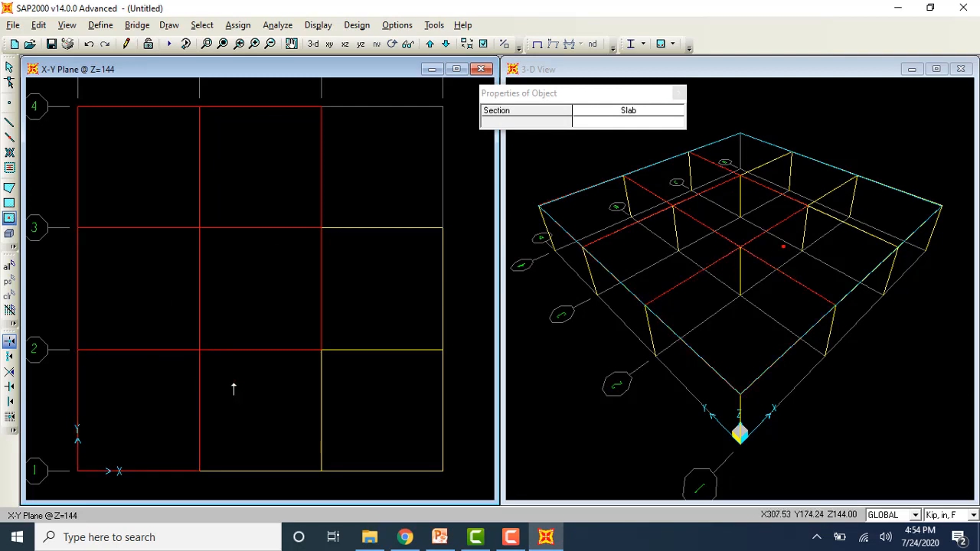
pyautogui.click(234, 389)
pyautogui.click(363, 394)
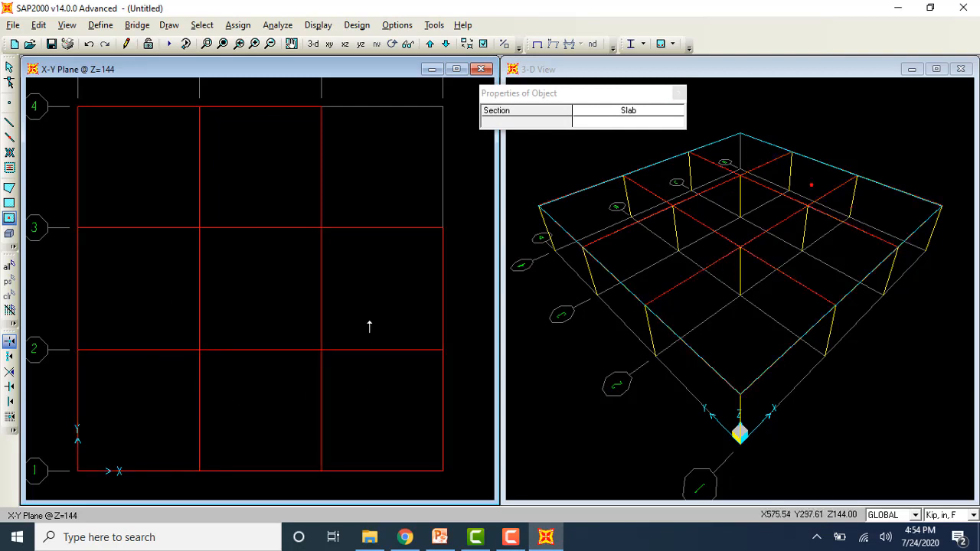
pyautogui.press('Escape')
# Step: Divide the eight slab areas into 10 by 10 objects each along their edges
pyautogui.click(175, 186)
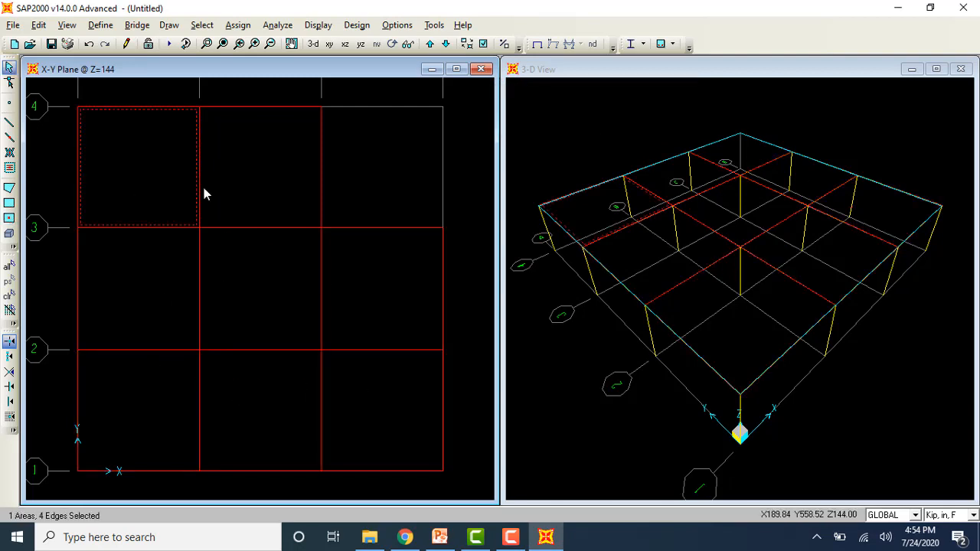
pyautogui.click(234, 189)
pyautogui.click(241, 260)
pyautogui.click(145, 276)
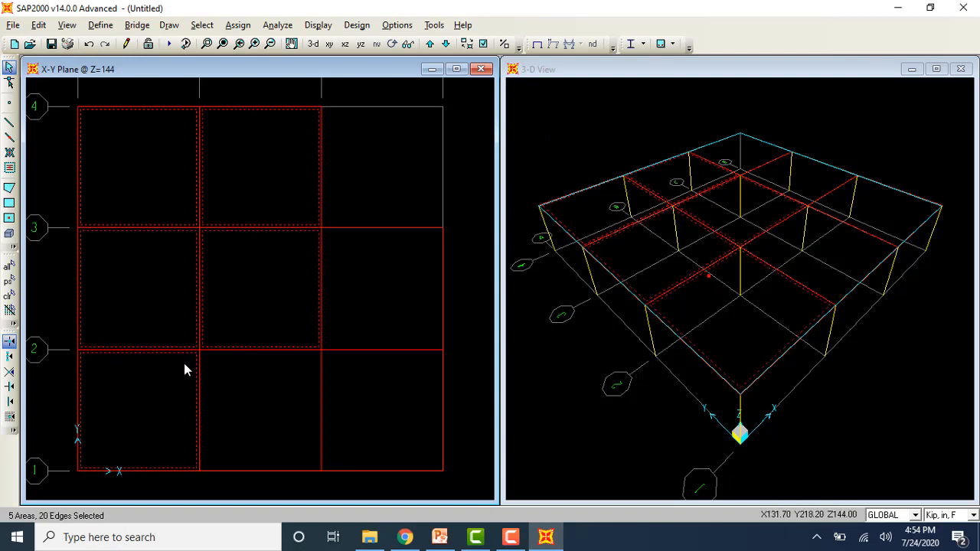
pyautogui.click(268, 382)
pyautogui.click(391, 385)
pyautogui.click(38, 25)
pyautogui.moveTo(114, 282)
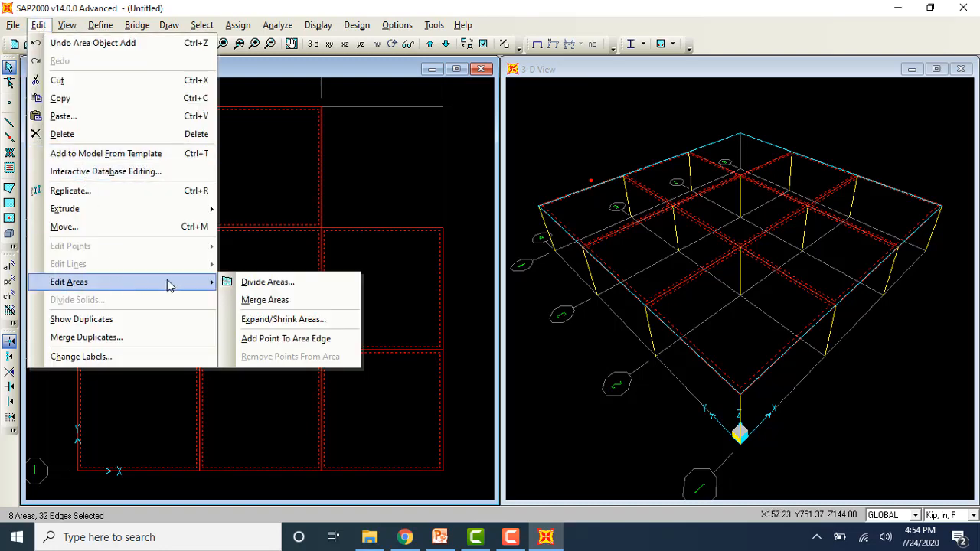
pyautogui.click(239, 286)
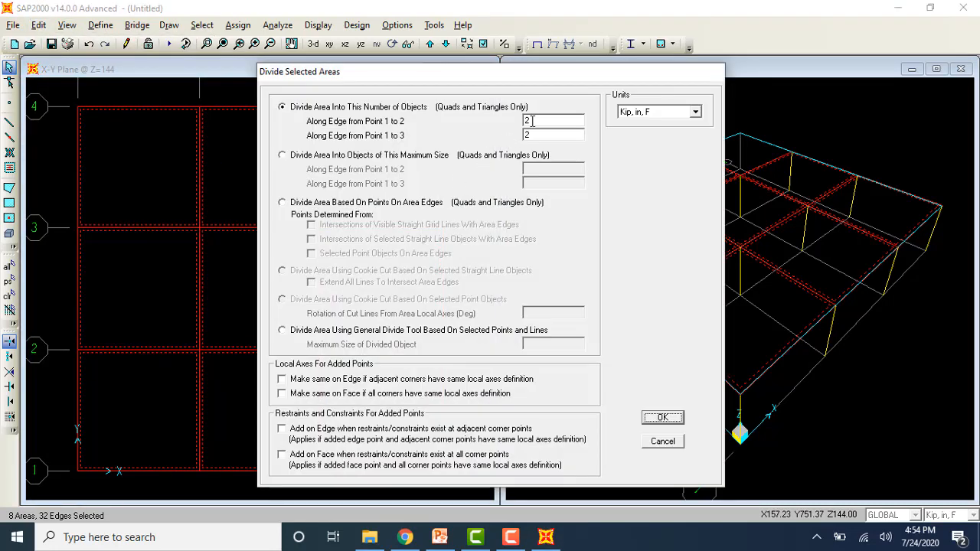
pyautogui.doubleClick(528, 121)
pyautogui.write('10')
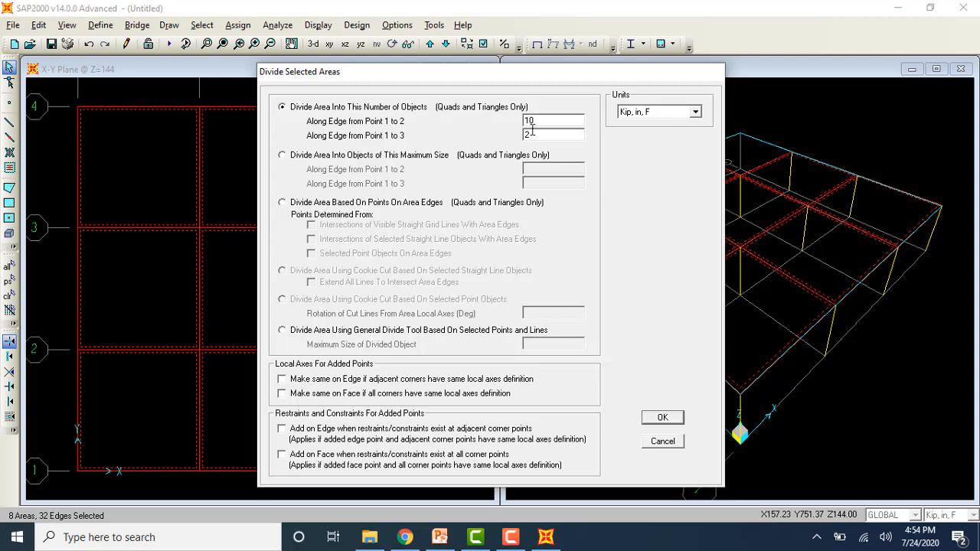
pyautogui.write('10')
pyautogui.click(673, 420)
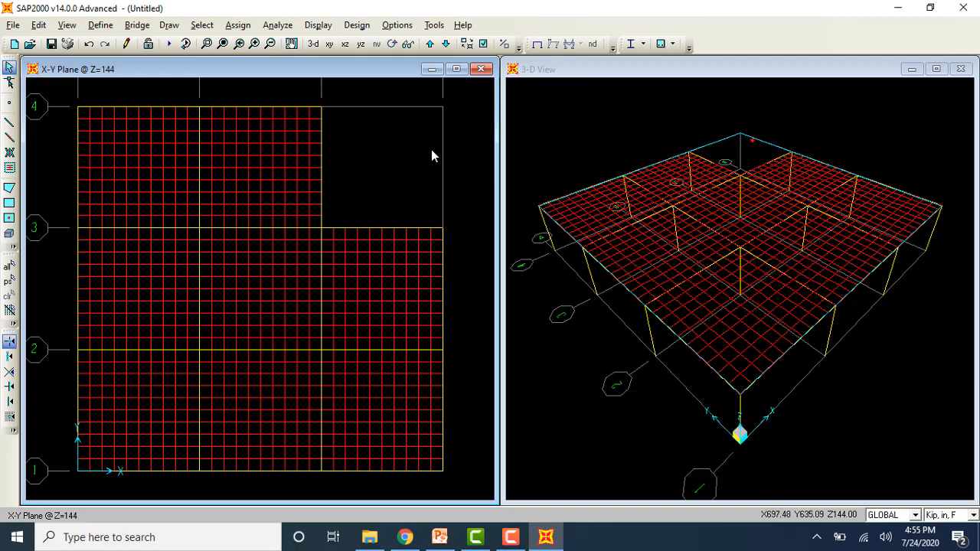
# Step: Assign fixed restraints, with all translations and rotations restrained, to the base joints at Z=0 except the one at D-4
pyautogui.click(445, 43)
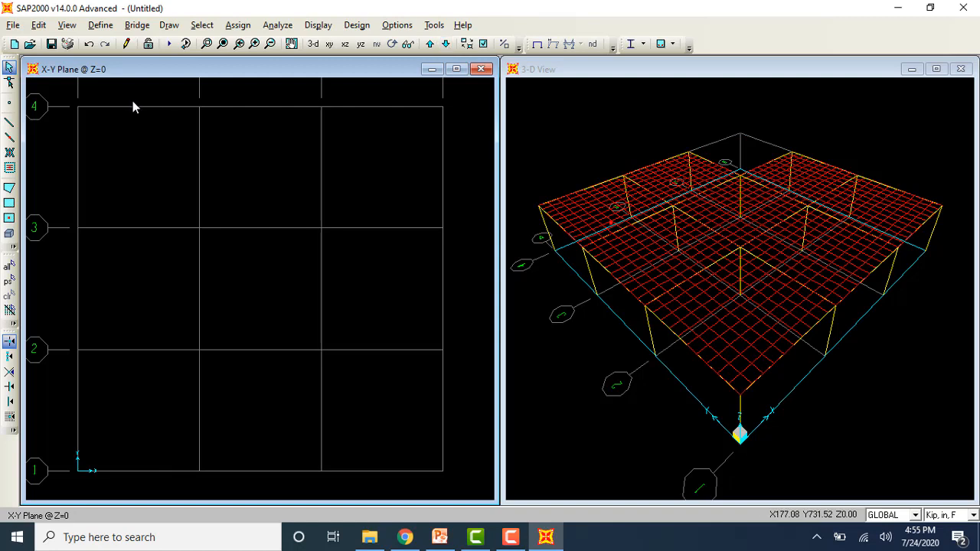
pyautogui.moveTo(61, 99); pyautogui.dragTo(327, 475)
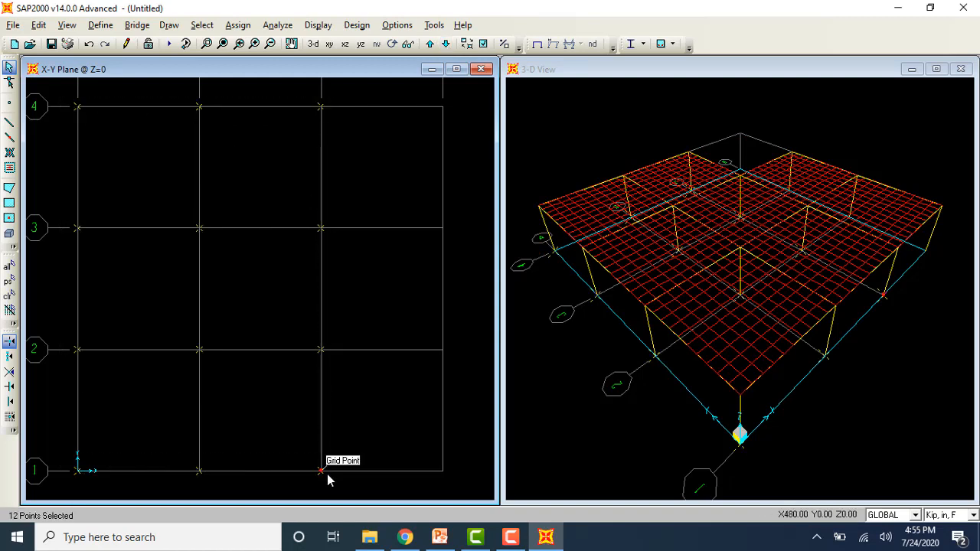
pyautogui.click(442, 228)
pyautogui.click(443, 349)
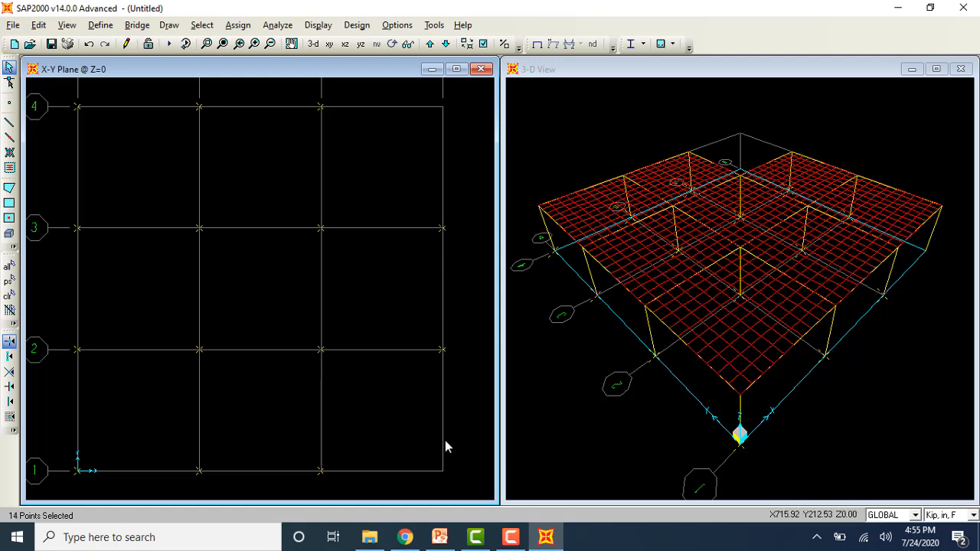
pyautogui.click(443, 470)
pyautogui.click(243, 29)
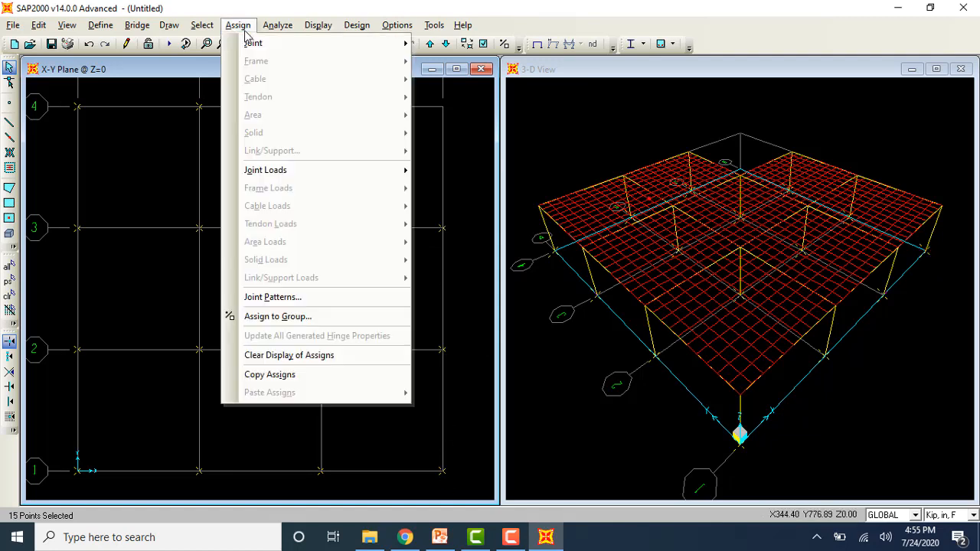
pyautogui.moveTo(264, 44)
pyautogui.click(456, 42)
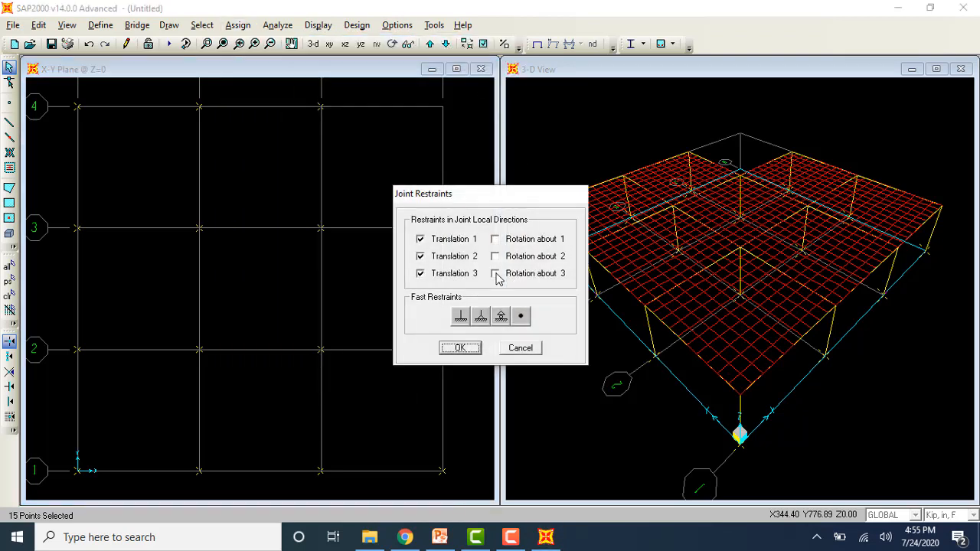
pyautogui.click(460, 316)
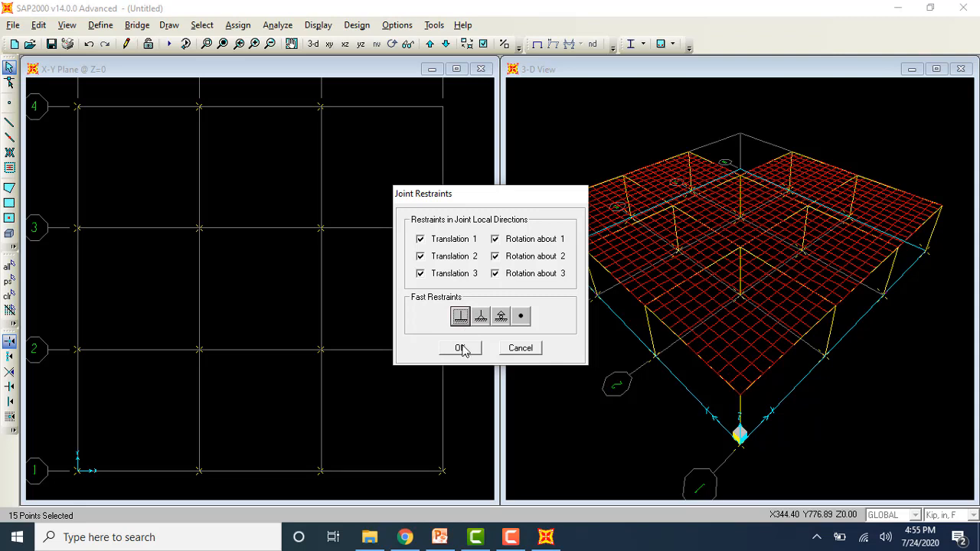
pyautogui.click(460, 349)
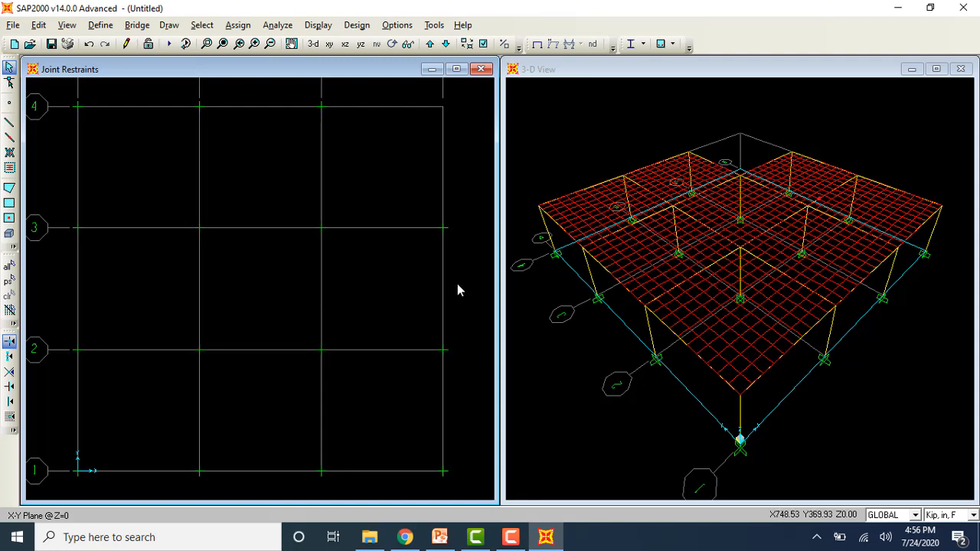
# Step: Select all frame members that have the Beam section
pyautogui.click(234, 26)
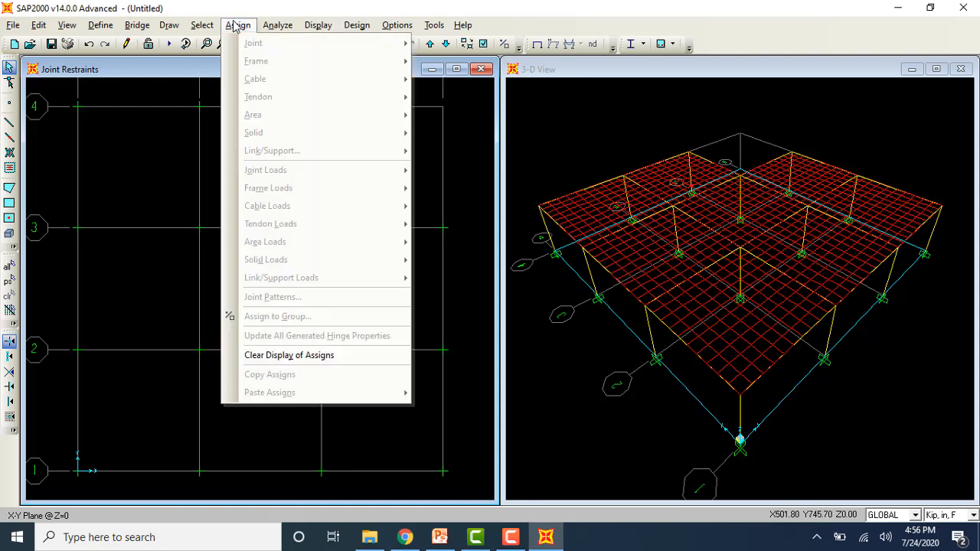
pyautogui.moveTo(212, 29)
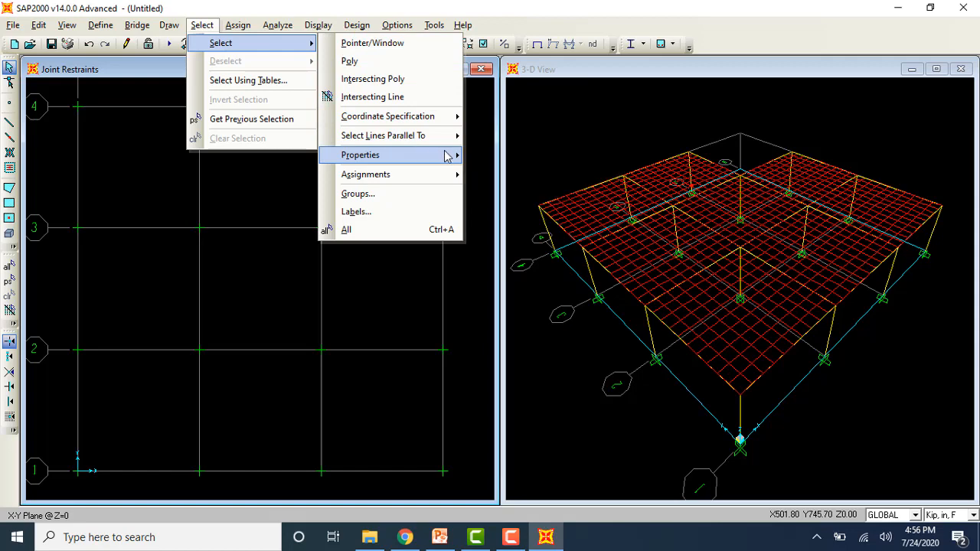
pyautogui.moveTo(449, 156)
pyautogui.click(496, 173)
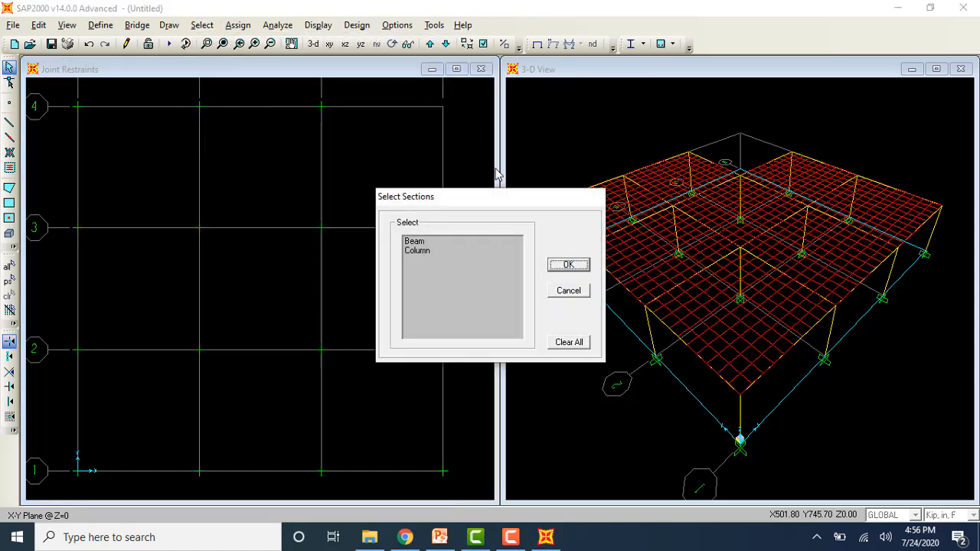
pyautogui.click(419, 243)
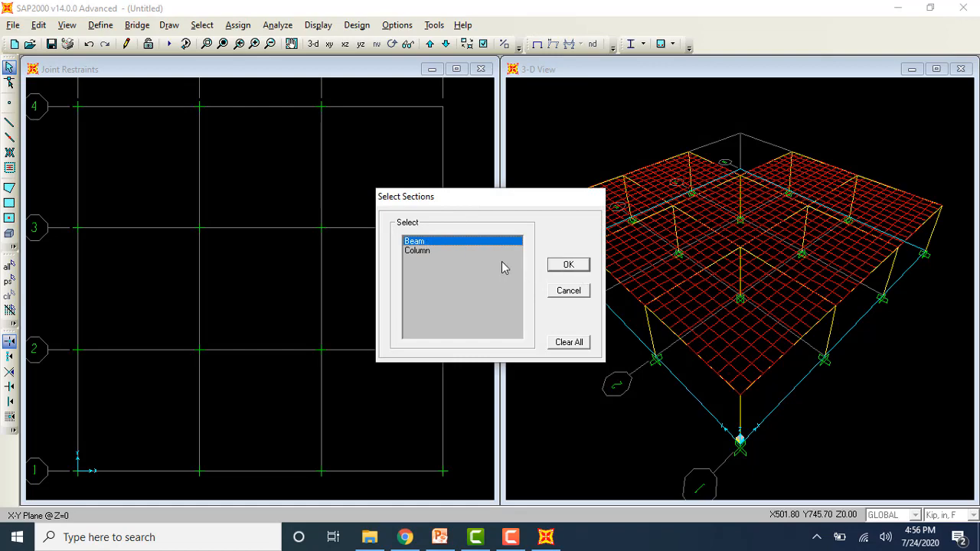
pyautogui.click(569, 266)
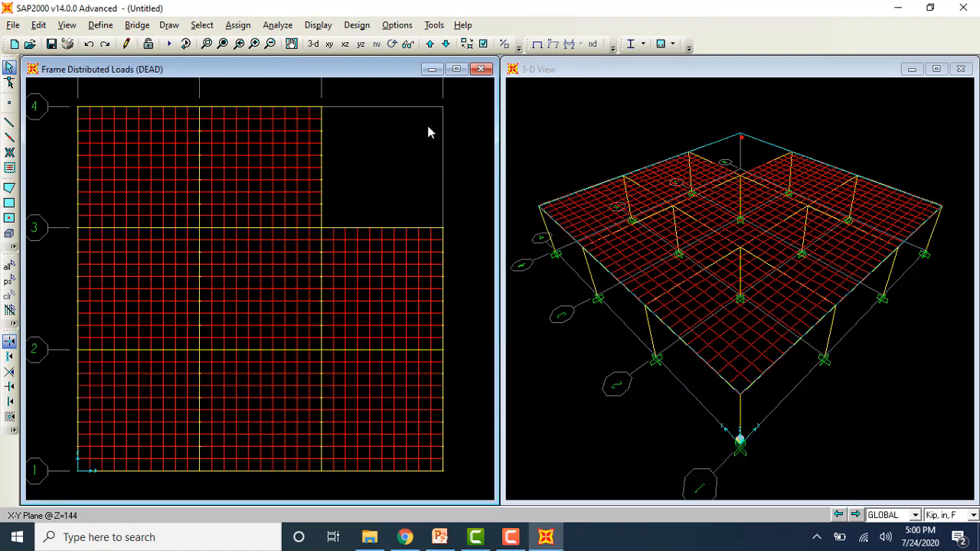
# Step: Select all frame members that have the Beam and Column sections
pyautogui.click(345, 43)
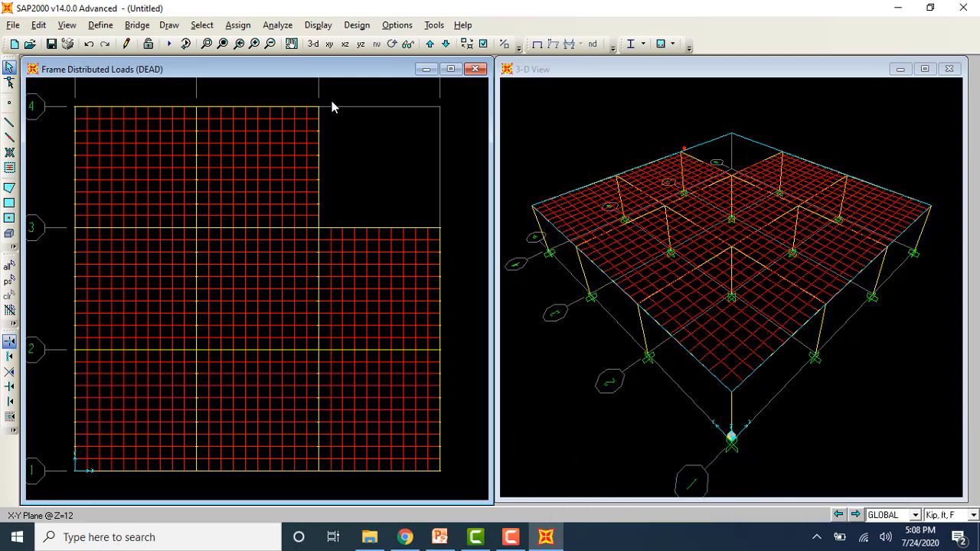
pyautogui.click(210, 27)
pyautogui.moveTo(222, 43)
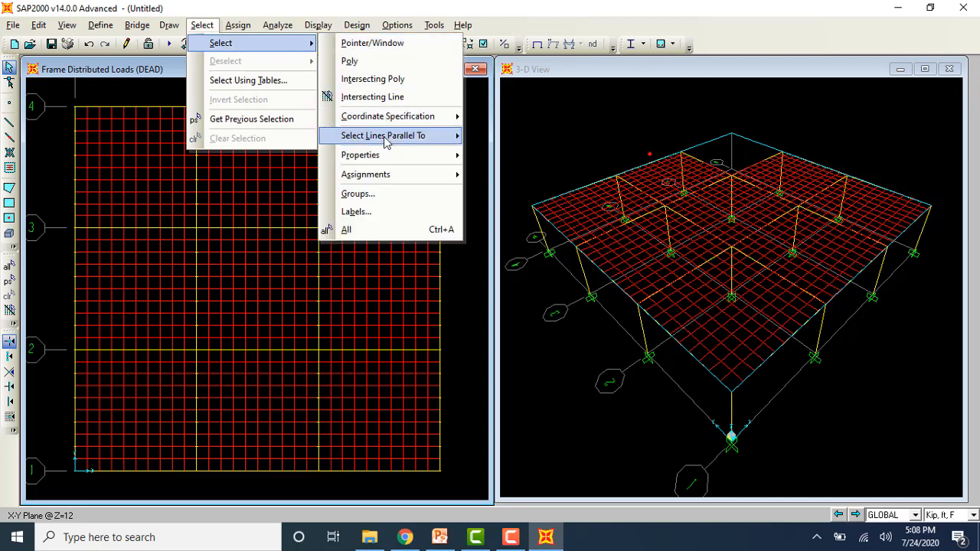
pyautogui.moveTo(387, 156)
pyautogui.click(509, 171)
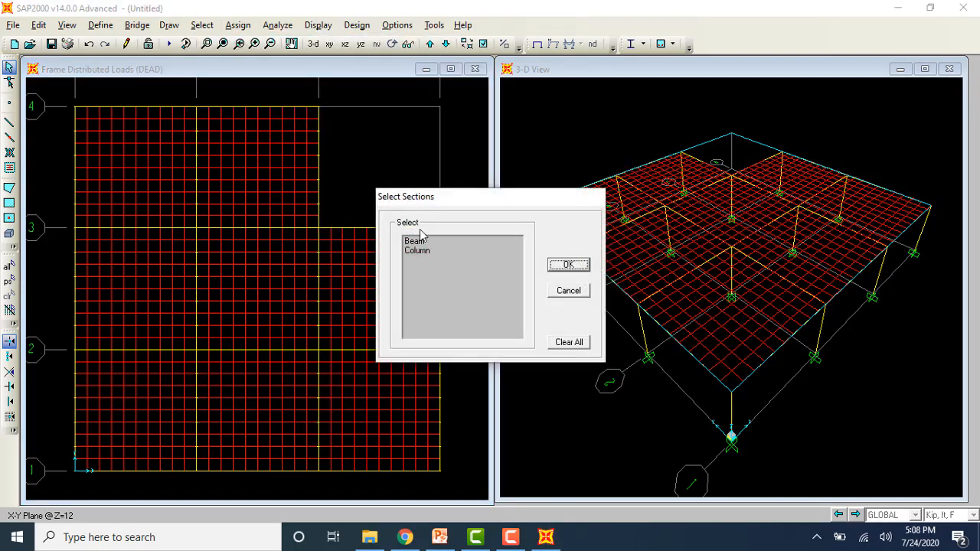
pyautogui.click(420, 242)
pyautogui.click(421, 253)
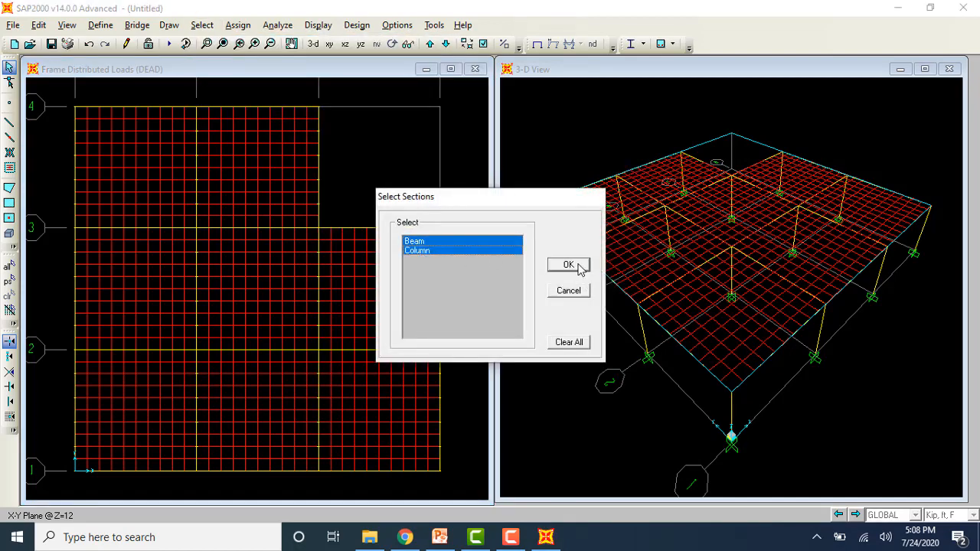
pyautogui.click(571, 265)
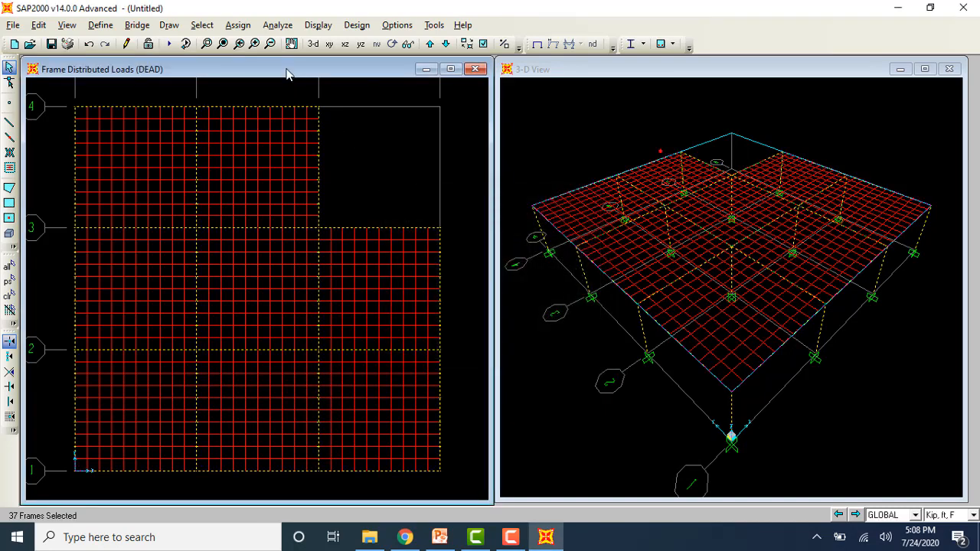
# Step: Add all area objects with the Slab section to the current selection
pyautogui.click(202, 25)
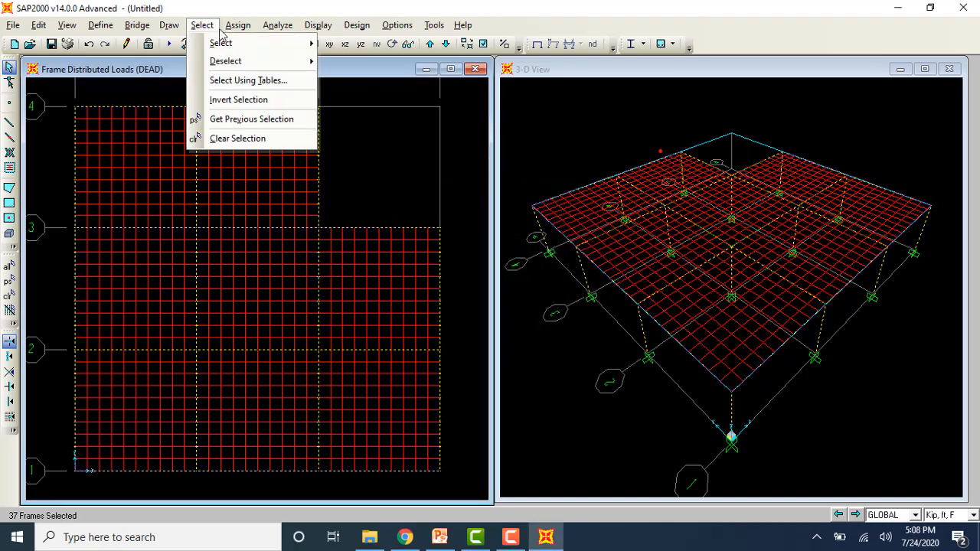
pyautogui.moveTo(233, 25)
pyautogui.moveTo(201, 25)
pyautogui.moveTo(220, 43)
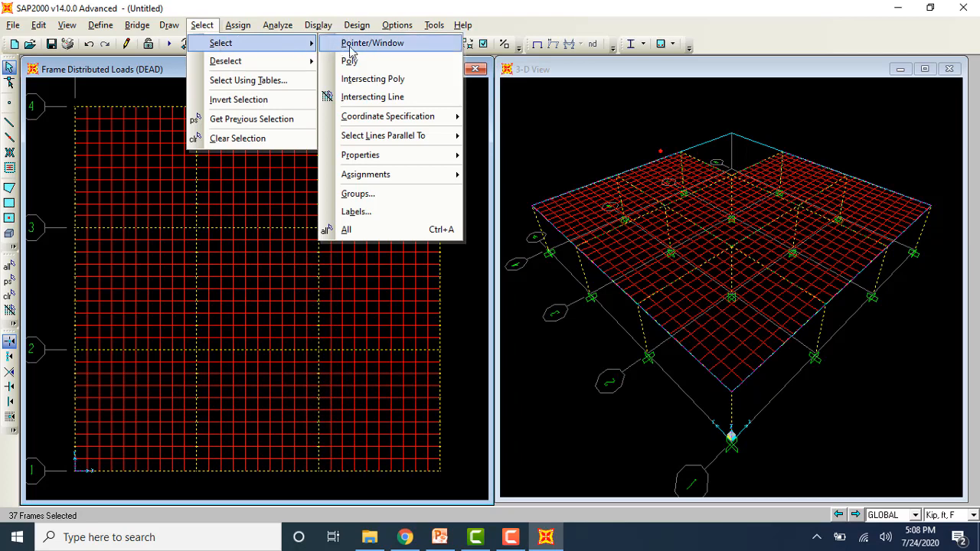
pyautogui.moveTo(405, 154)
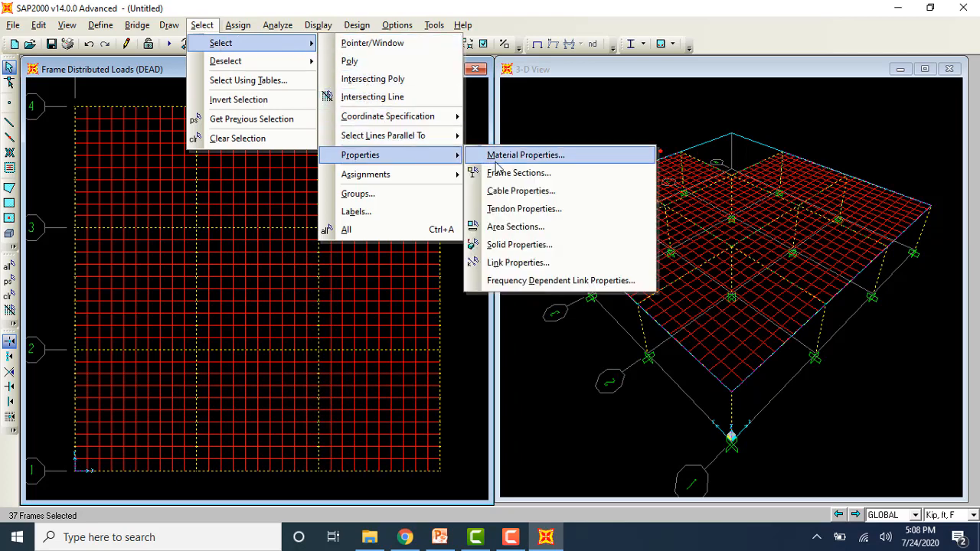
pyautogui.click(509, 227)
pyautogui.click(418, 251)
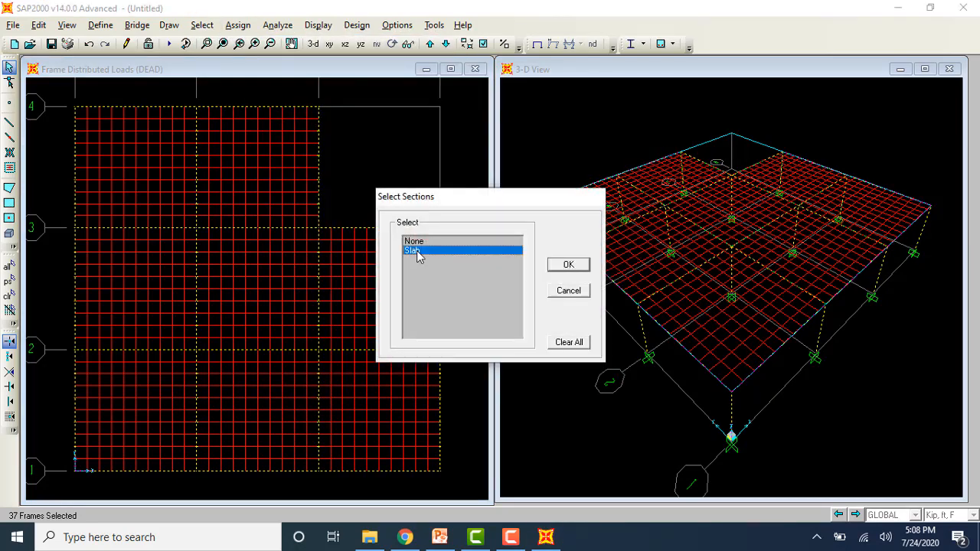
pyautogui.click(558, 265)
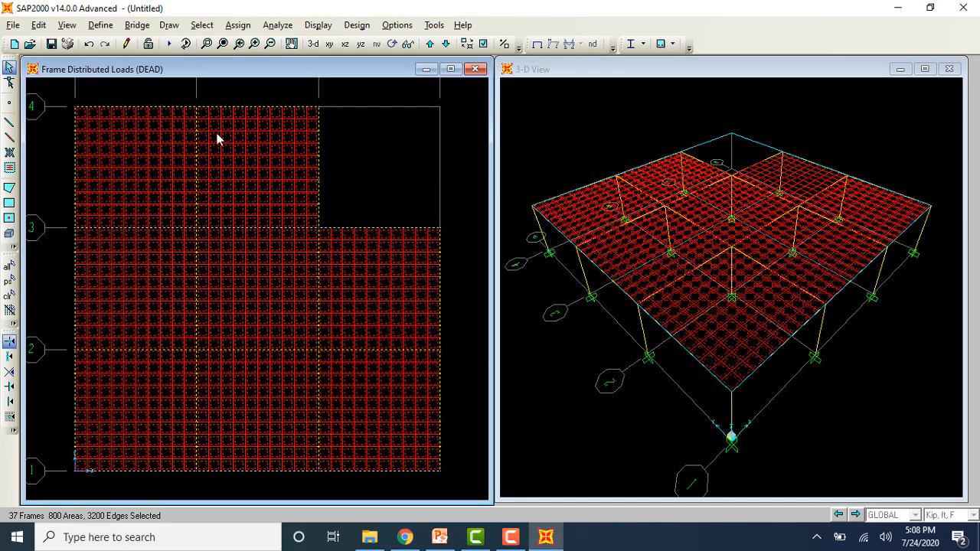
# Step: Replicate the selected frames and slabs linearly in the Z direction at 12 ft increments to form a six-storey building
pyautogui.click(38, 25)
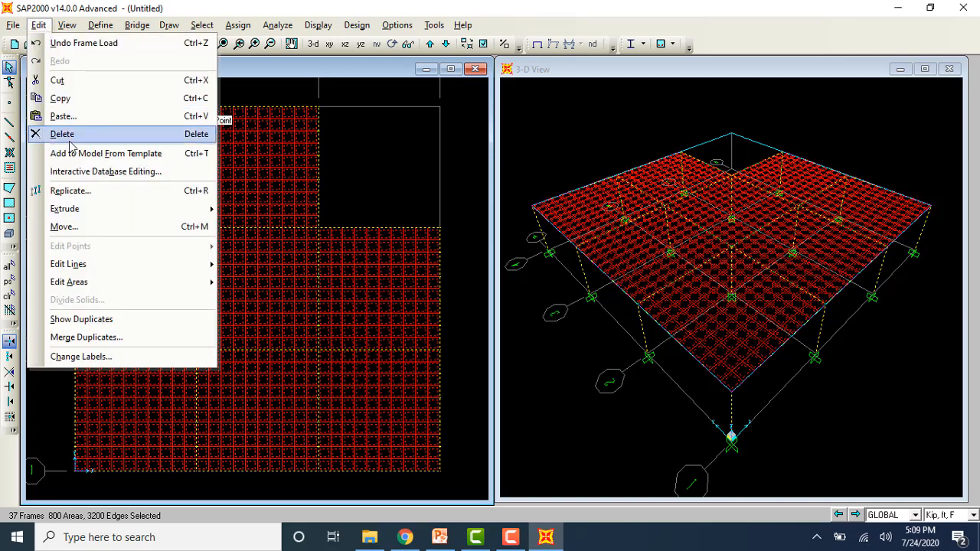
pyautogui.click(105, 199)
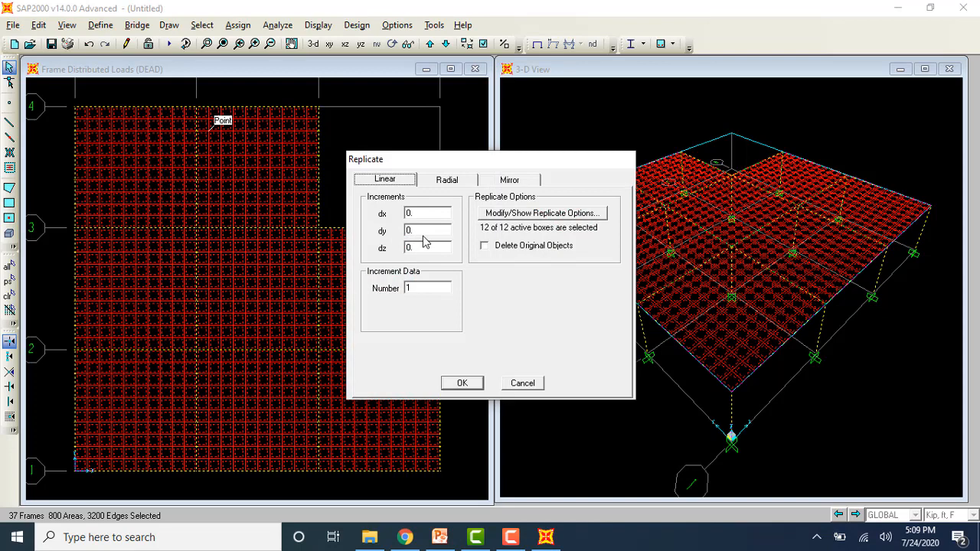
pyautogui.click(422, 245)
pyautogui.write('12')
pyautogui.press('Tab')
pyautogui.click(459, 381)
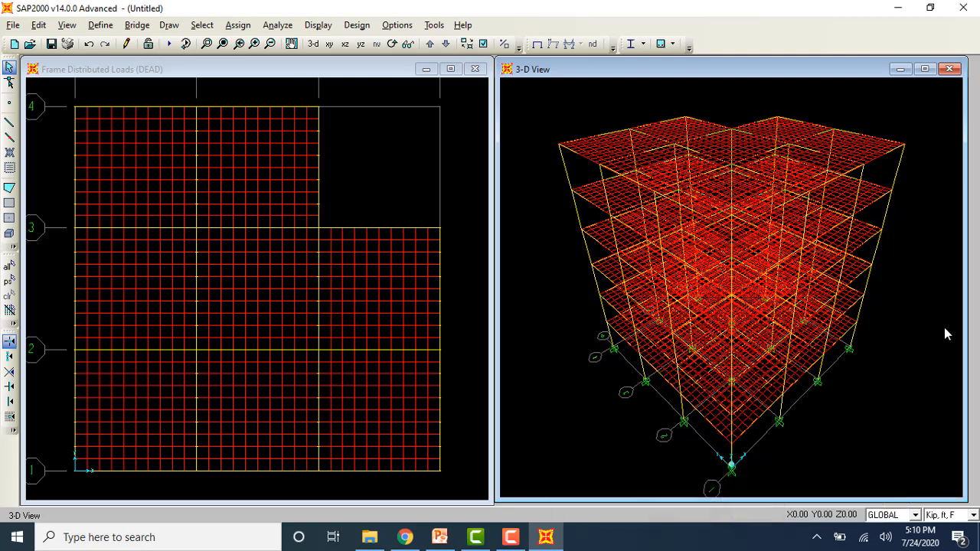
# Step: Run the analysis for the DEAD and MODAL load cases with the model saved as exammmm, and close the analysis report
pyautogui.click(277, 25)
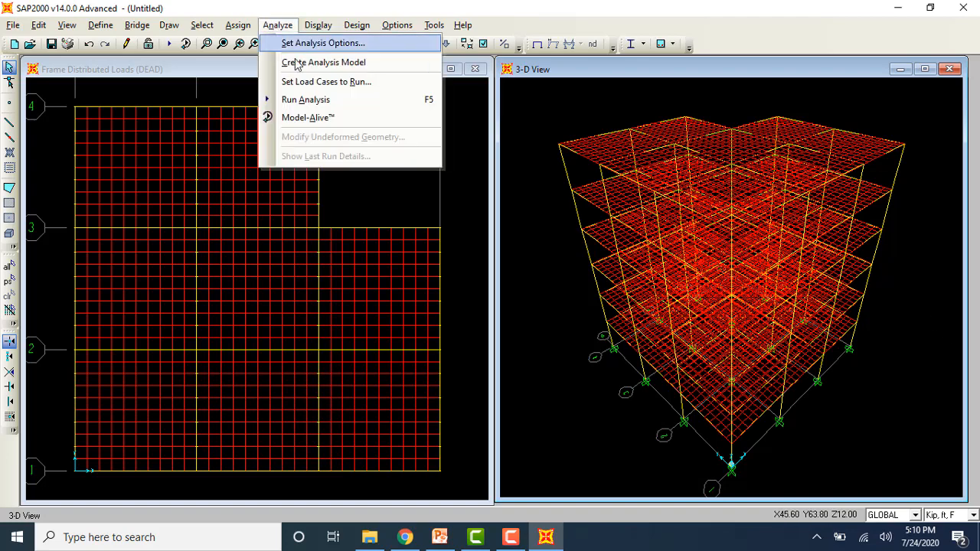
pyautogui.click(310, 99)
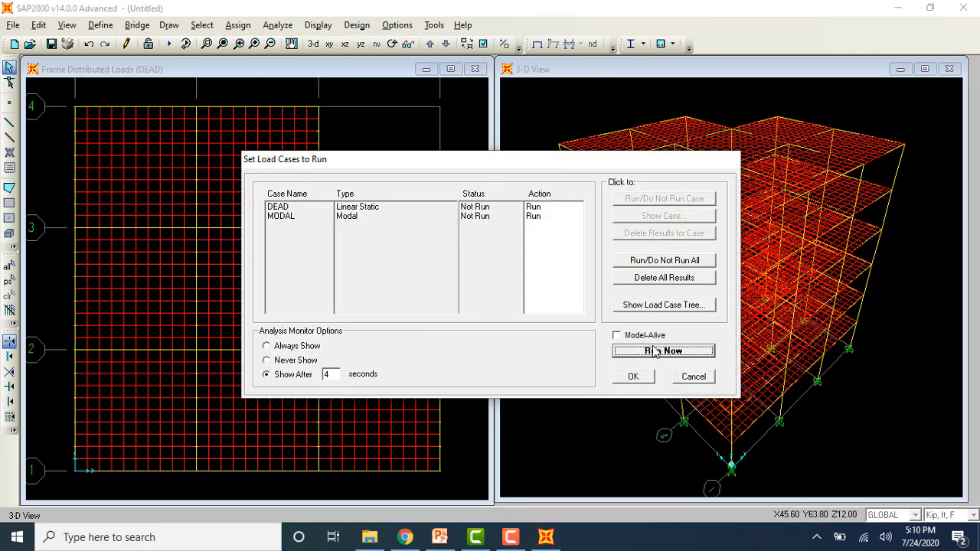
pyautogui.click(673, 356)
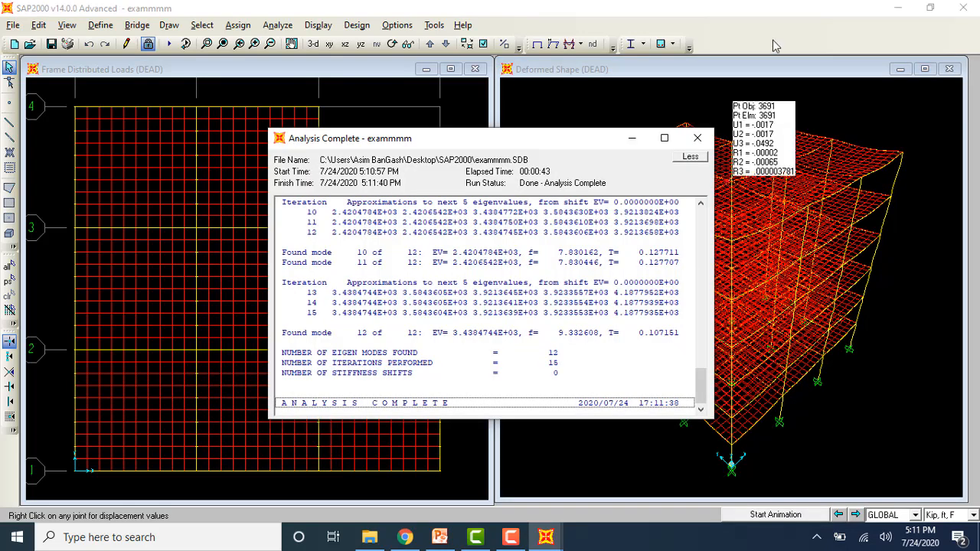
pyautogui.click(697, 138)
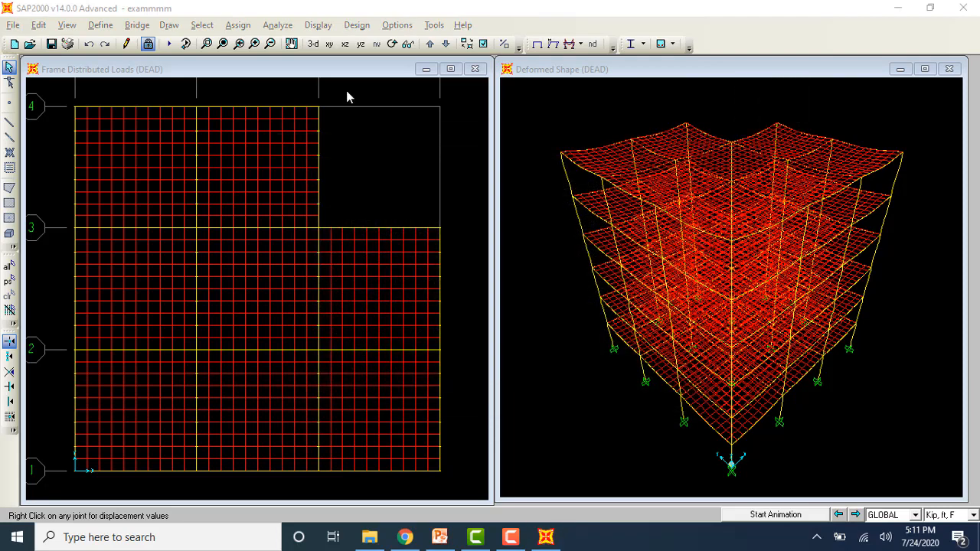
# Step: Display the Moment 3-3 diagram of the frame members for the DEAD case in the 3-D view
pyautogui.click(317, 25)
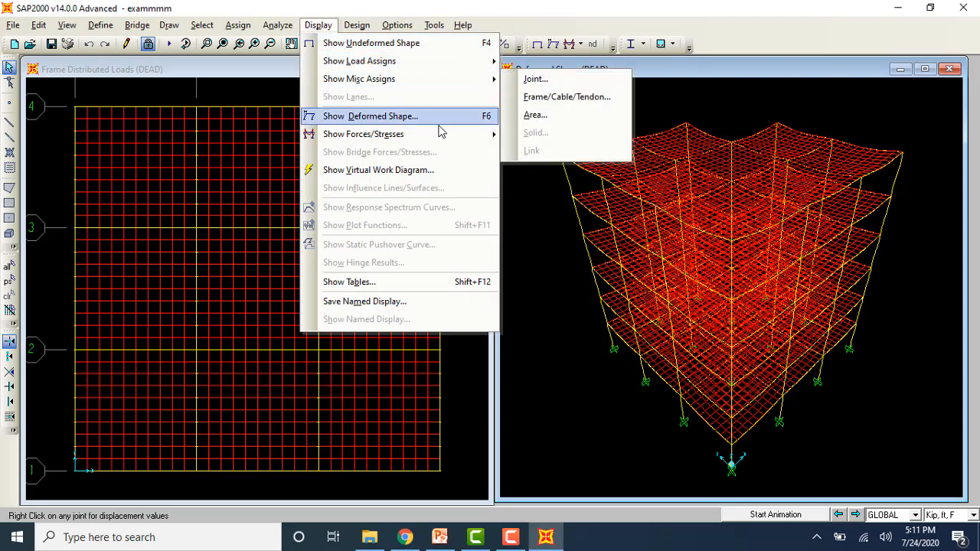
pyautogui.moveTo(448, 136)
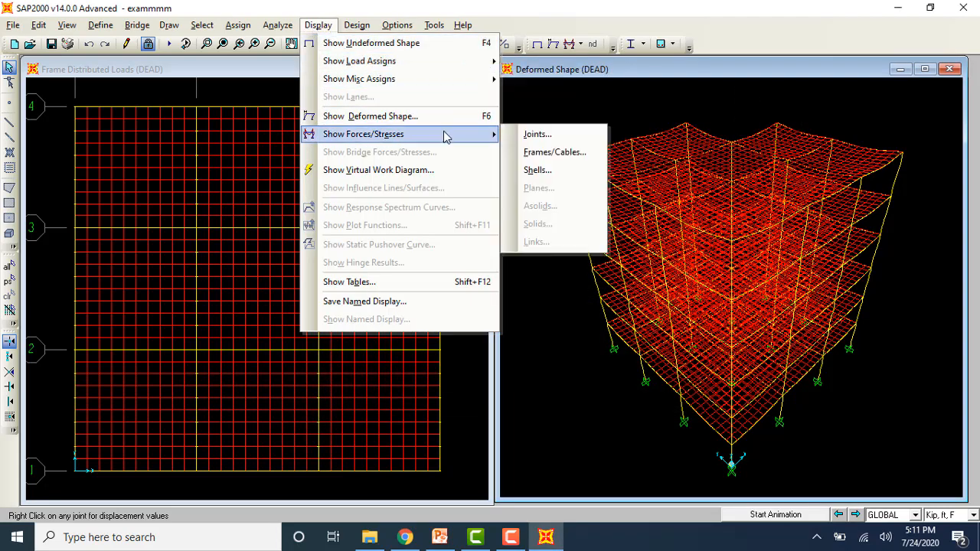
pyautogui.click(536, 152)
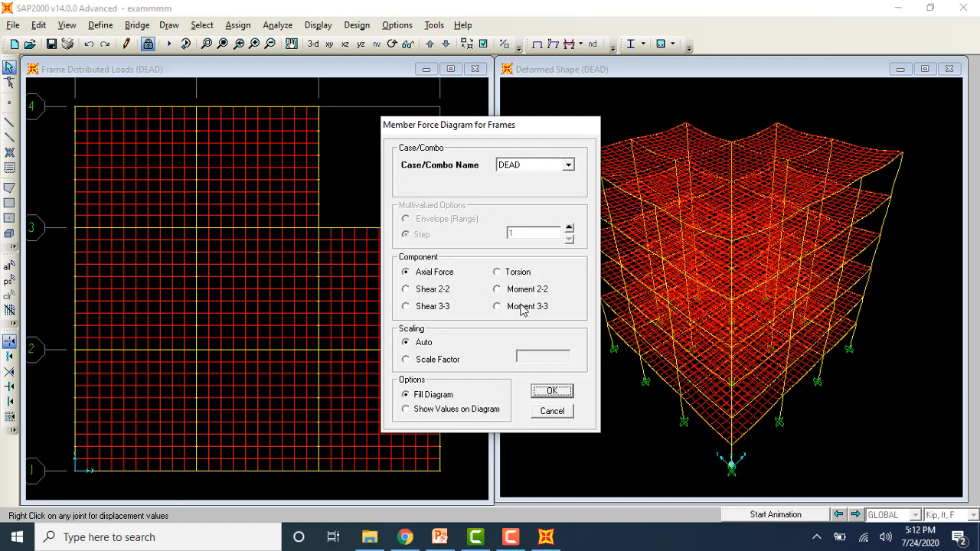
pyautogui.click(522, 307)
pyautogui.click(555, 392)
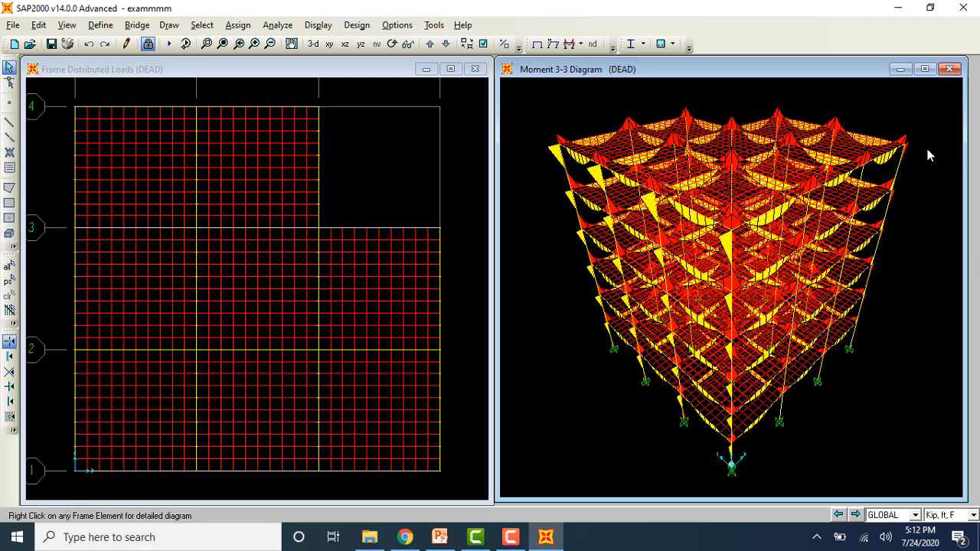
# Step: Close the moment diagram window and display the visible-face SMax shell stresses for DEAD, in 3-D and in the X-Y plane
pyautogui.click(949, 69)
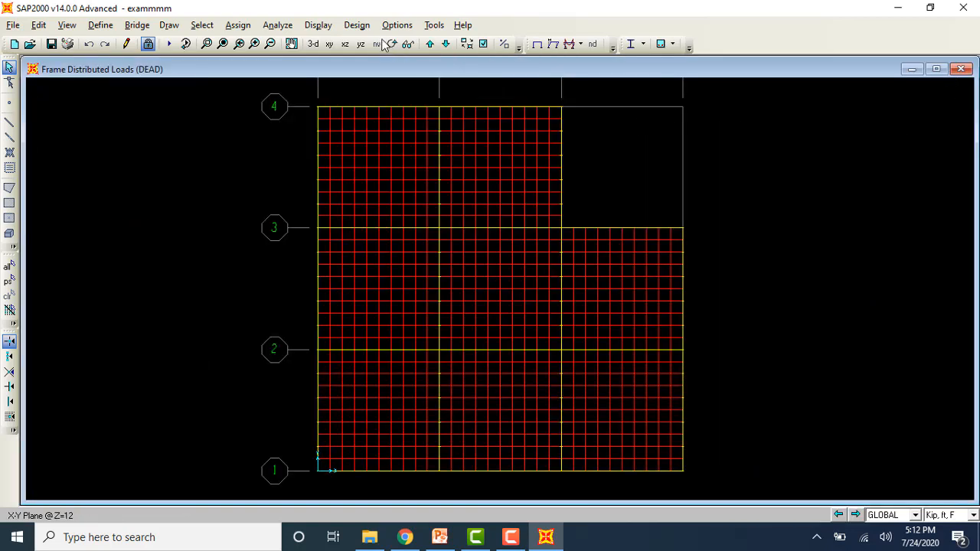
pyautogui.click(315, 44)
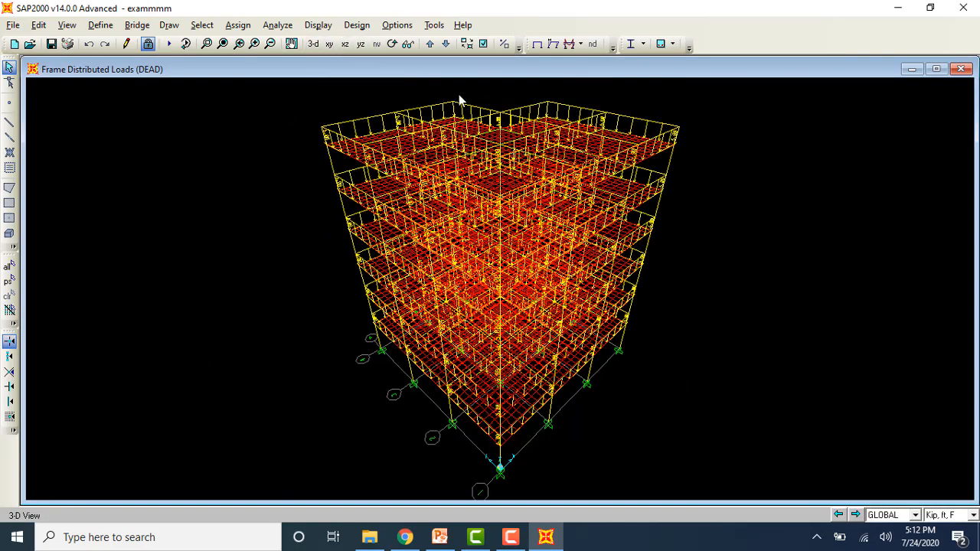
pyautogui.click(573, 44)
pyautogui.click(591, 102)
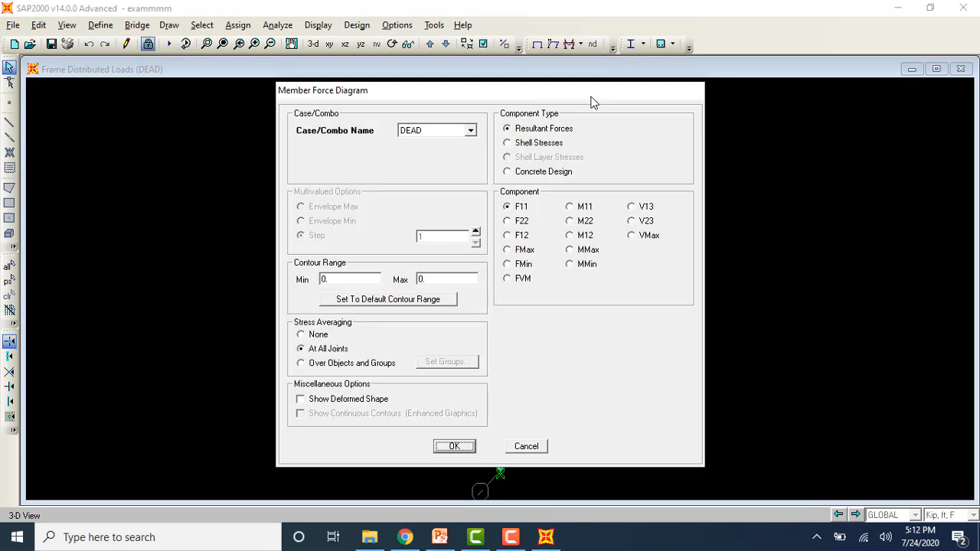
pyautogui.click(538, 143)
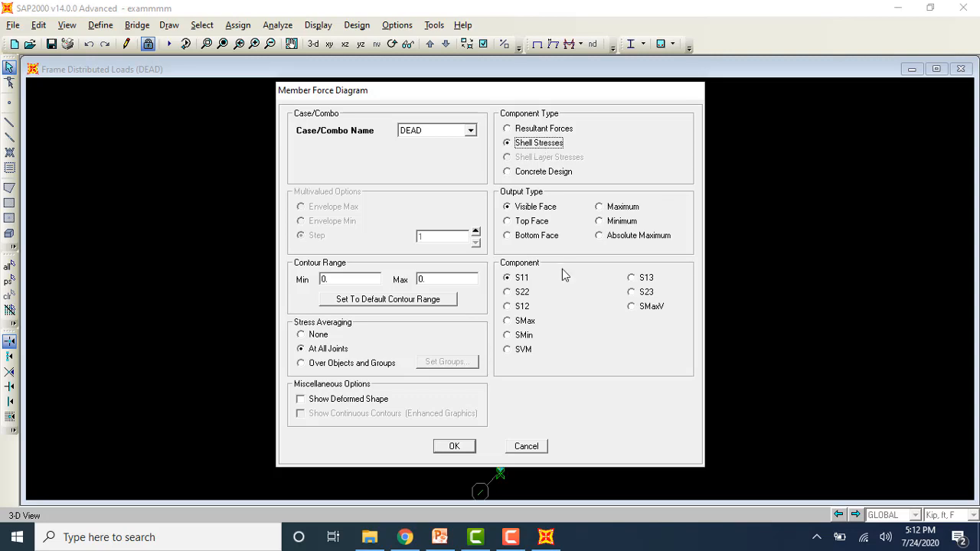
pyautogui.click(509, 322)
pyautogui.click(468, 444)
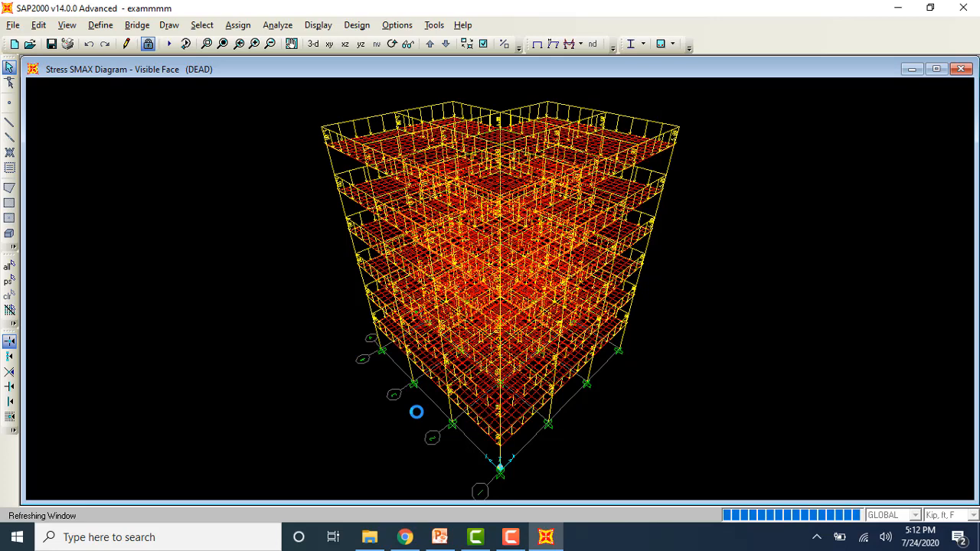
pyautogui.click(329, 44)
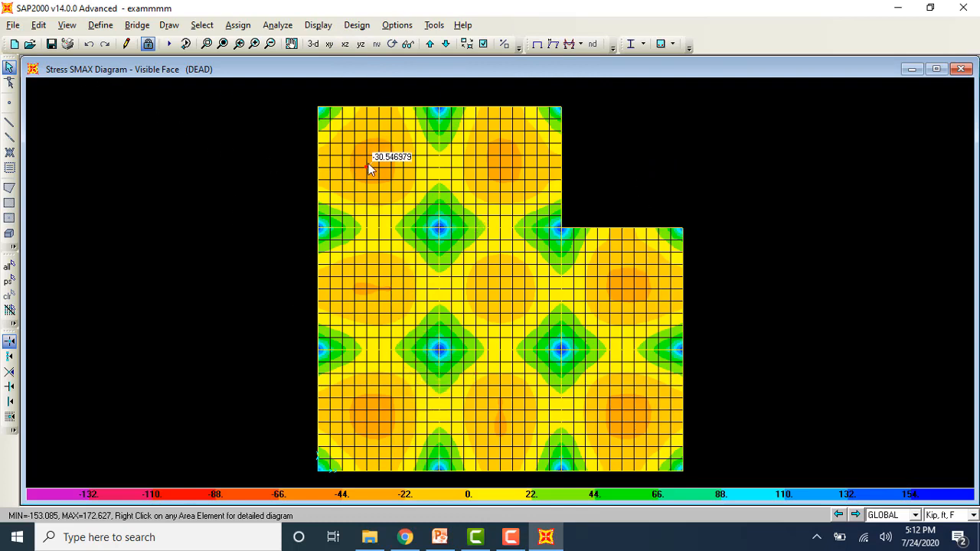
# Step: Show the joint reactions for the DEAD case as arrows in an X-Z elevation
pyautogui.click(582, 50)
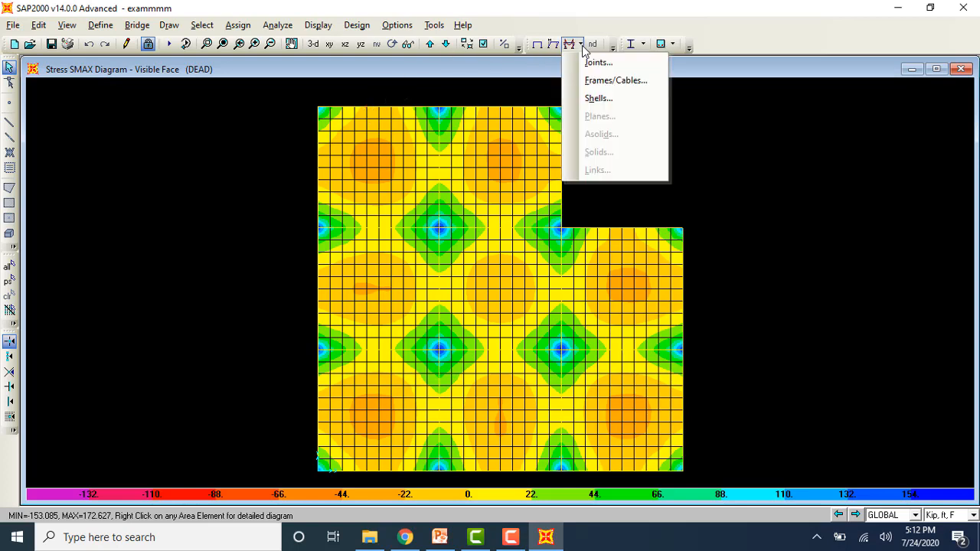
pyautogui.click(587, 65)
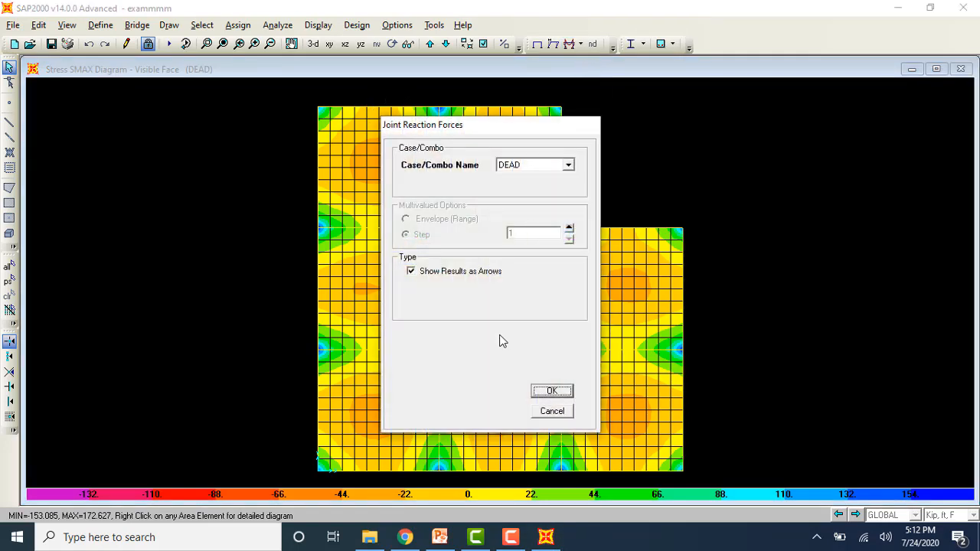
pyautogui.click(551, 391)
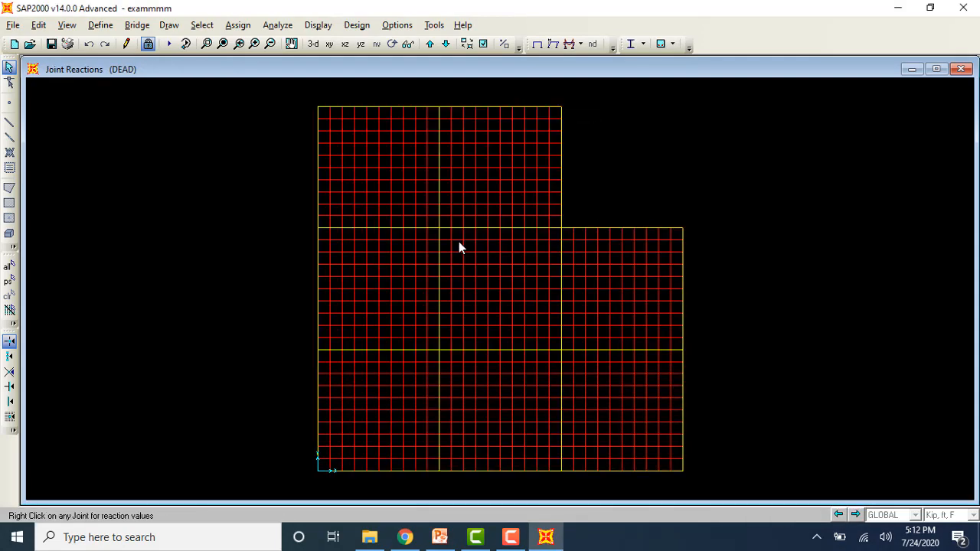
pyautogui.click(344, 44)
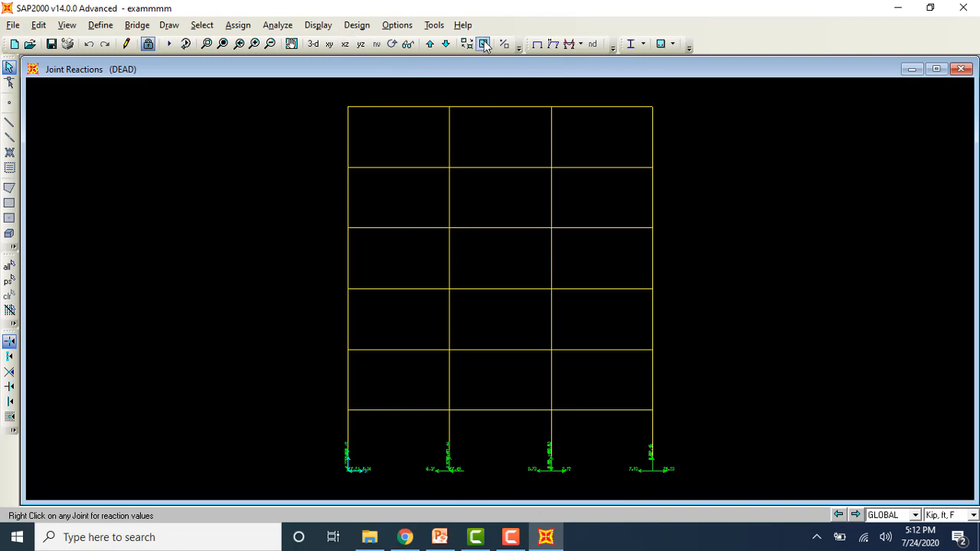
# Step: Display the deformed shape for the DEAD case in the elevation and in 3-D
pyautogui.click(318, 25)
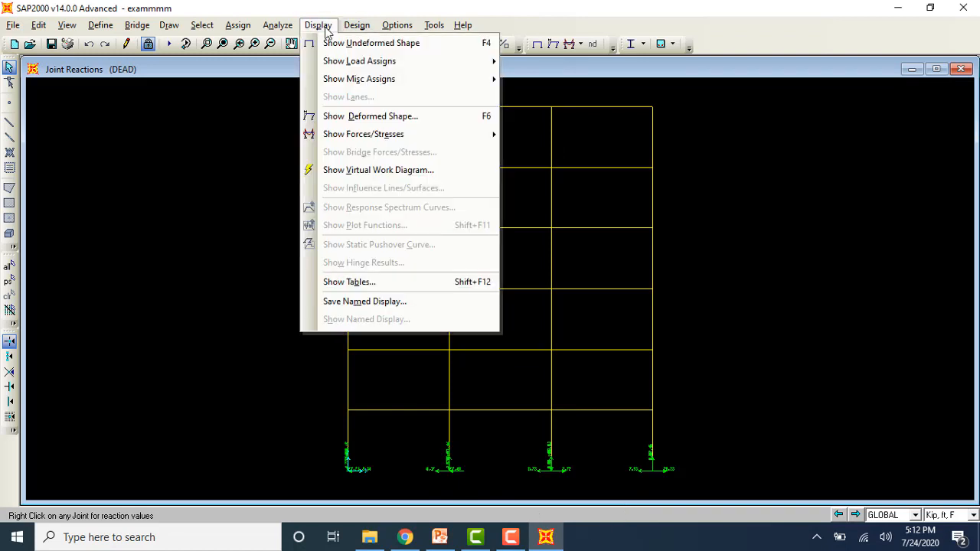
pyautogui.click(368, 116)
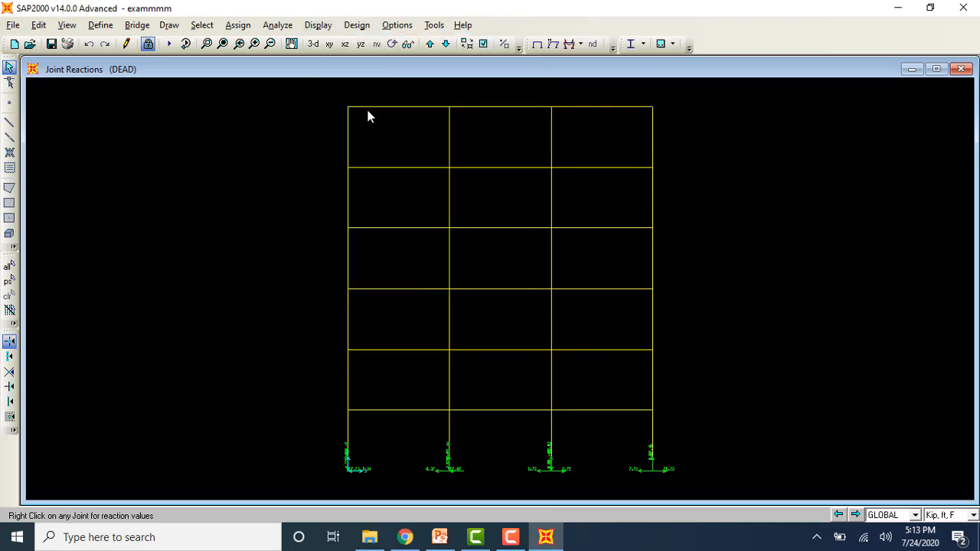
pyautogui.click(542, 316)
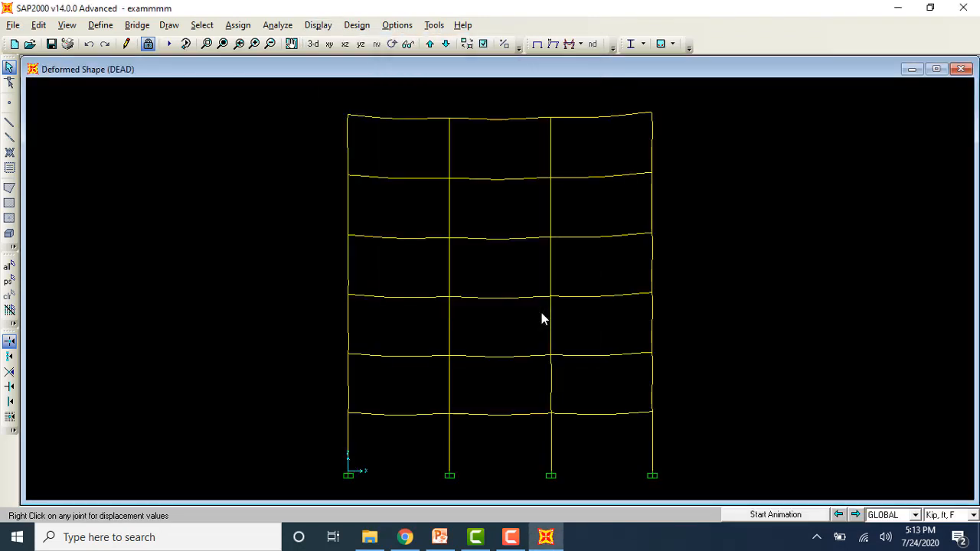
pyautogui.click(313, 43)
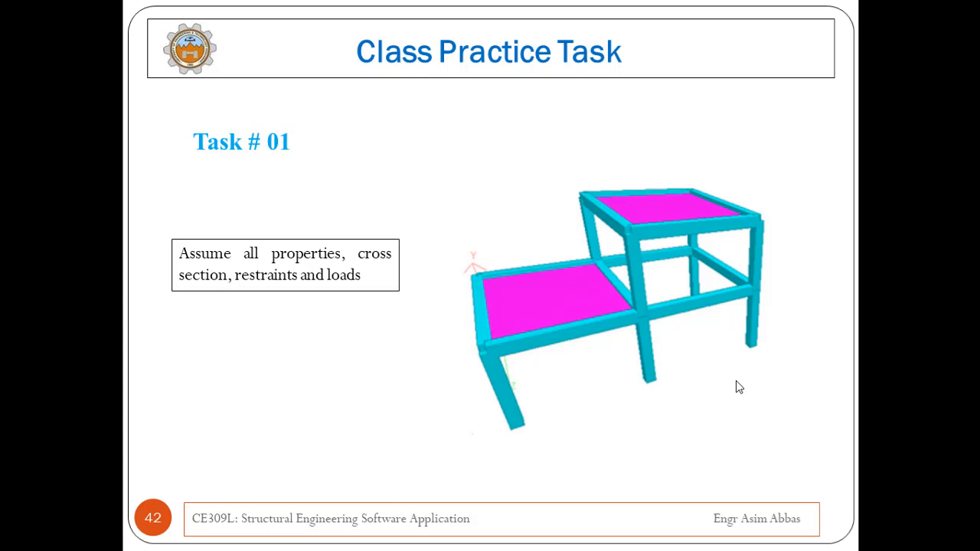
pyautogui.press('Right')
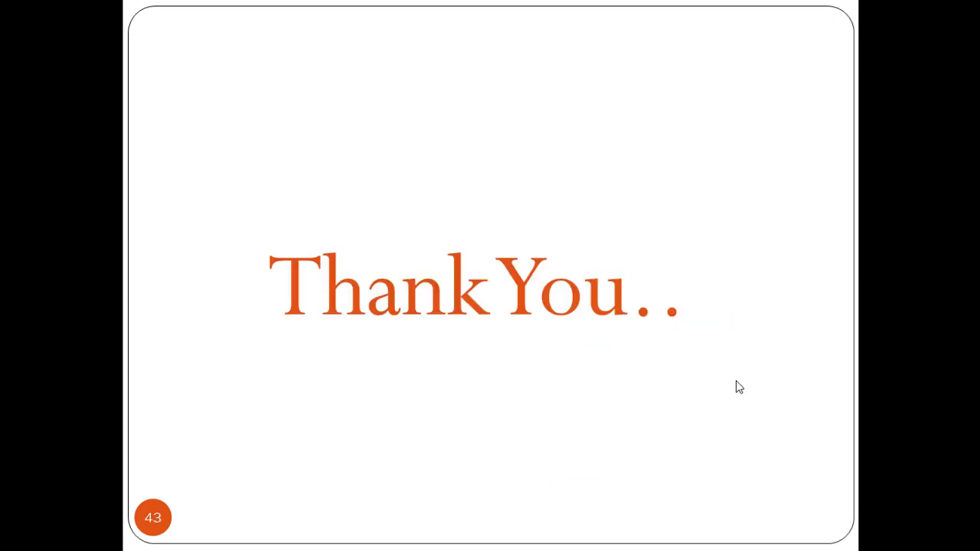